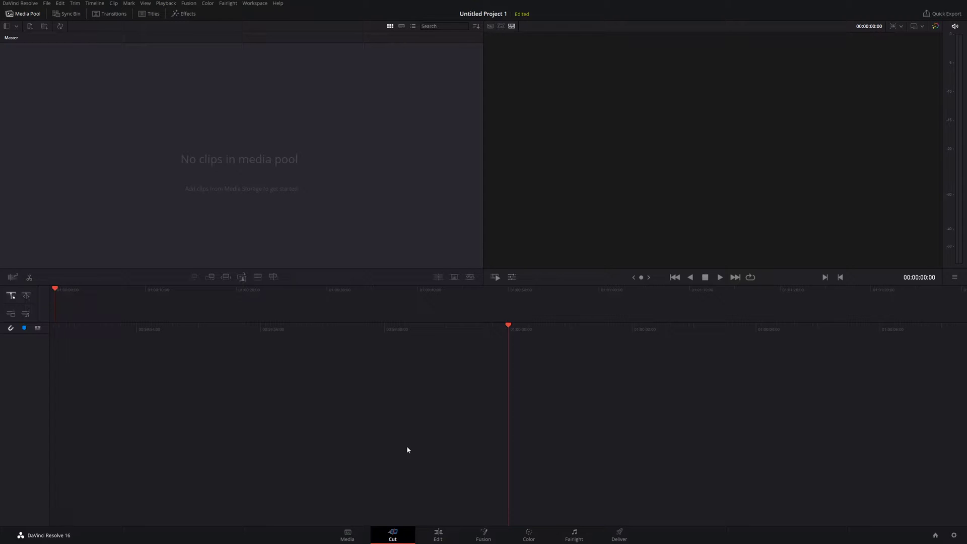
View the Edit page's layout and return to the Cut page.
click(438, 535)
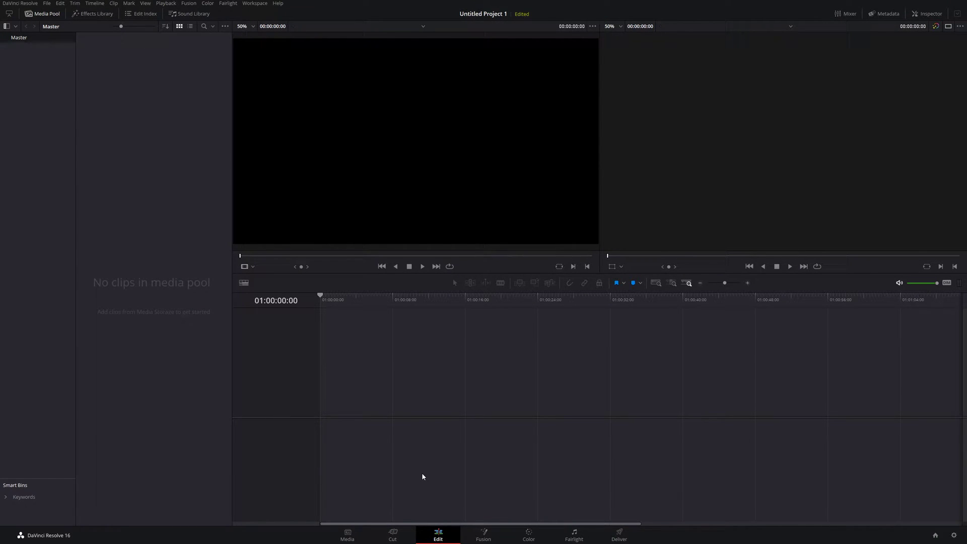
click(394, 535)
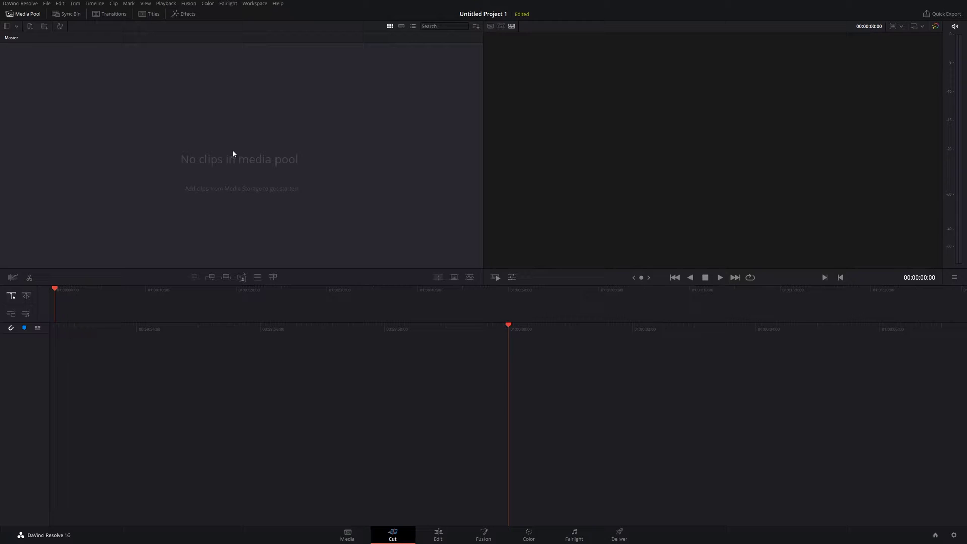
Examine the dialogs for importing media files and importing a media folder, leaving both without importing anything.
click(30, 26)
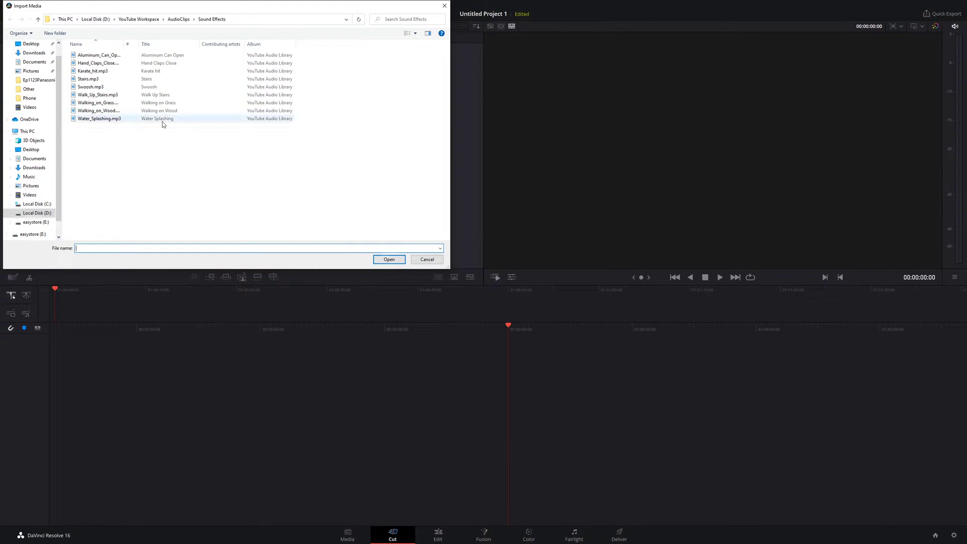
click(426, 259)
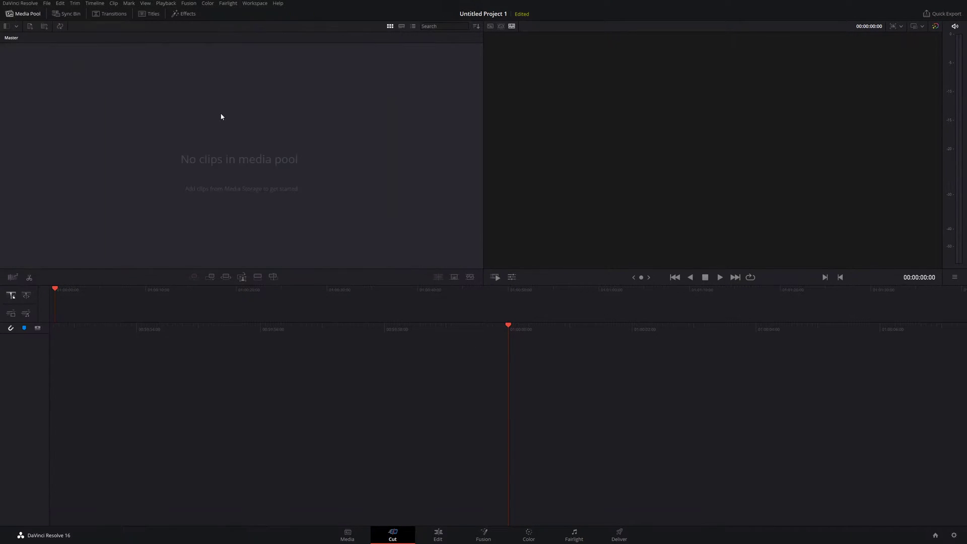
click(44, 27)
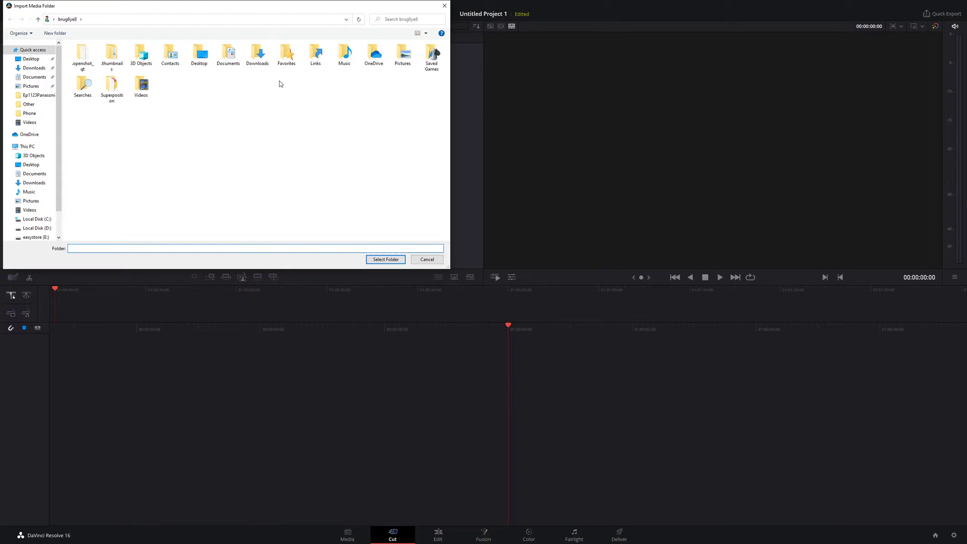
click(427, 260)
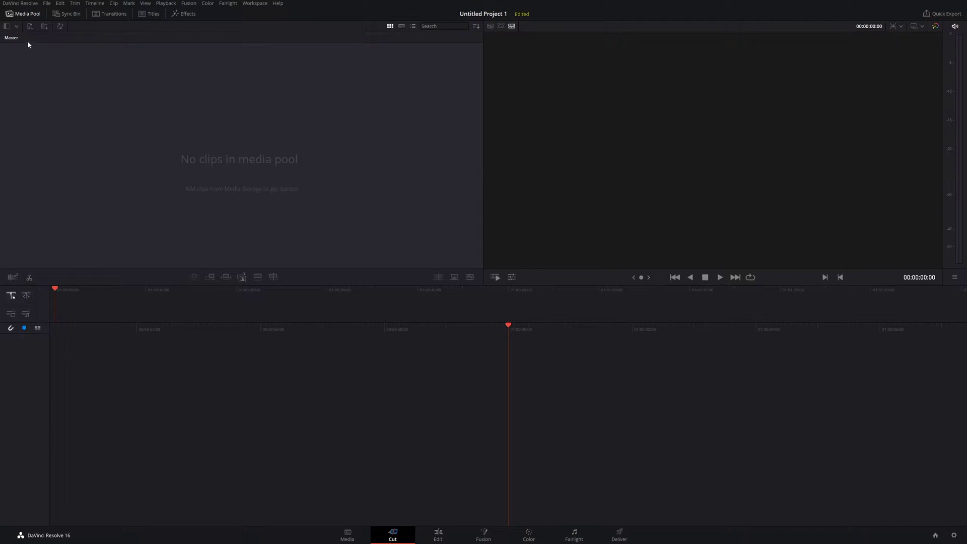
Import all video clips from YouTube Workspace\Geek\TestProject into the media pool, changing the timeline frame rate to match the clips.
click(30, 25)
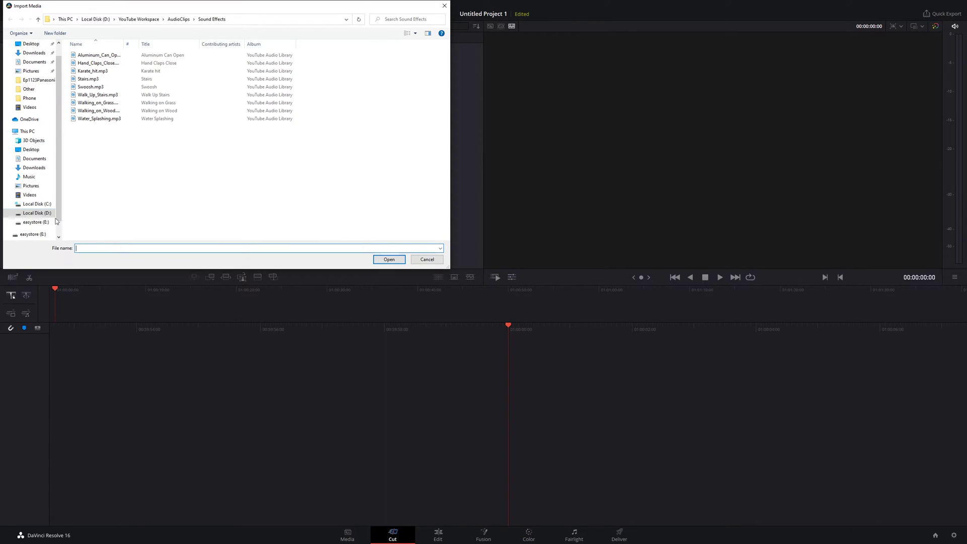
key(alt+Up)
key(alt+Up)
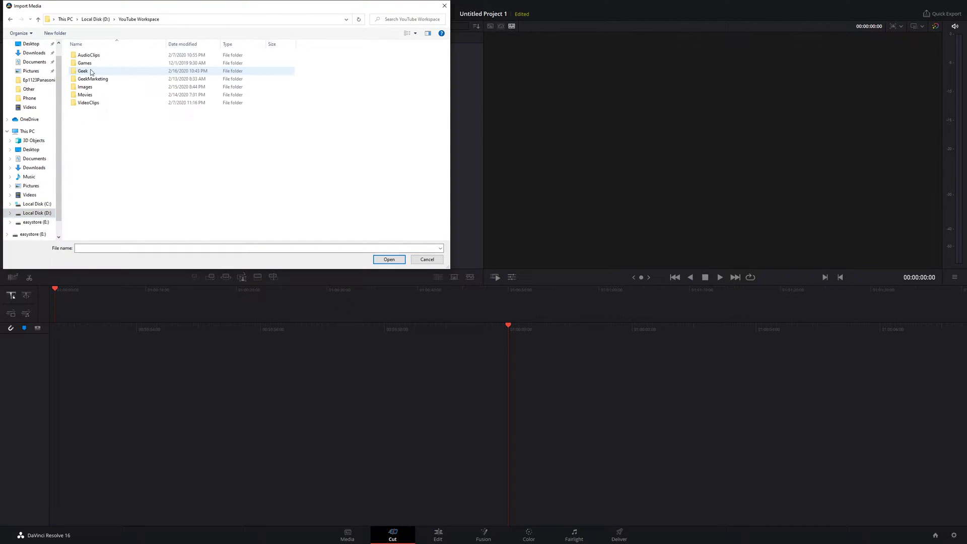
double_click(82, 71)
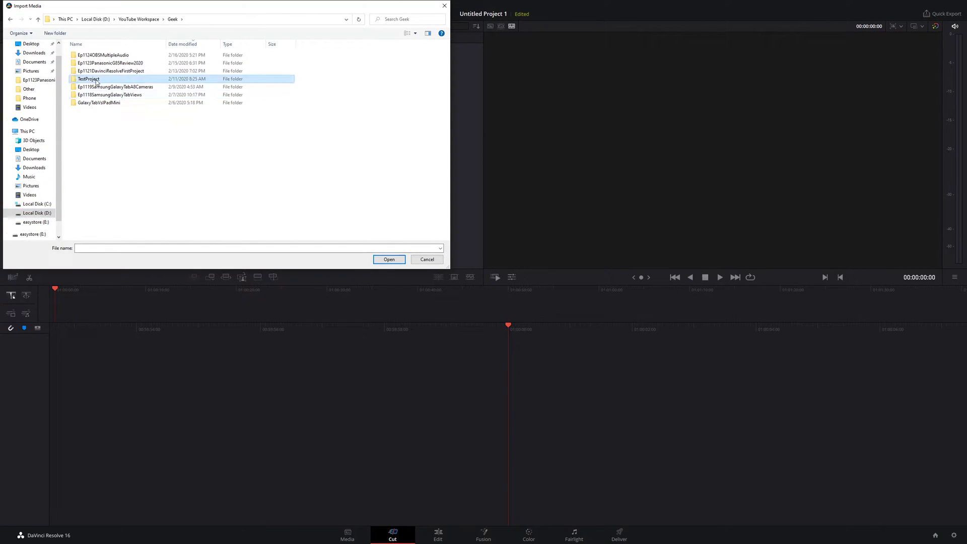
double_click(95, 82)
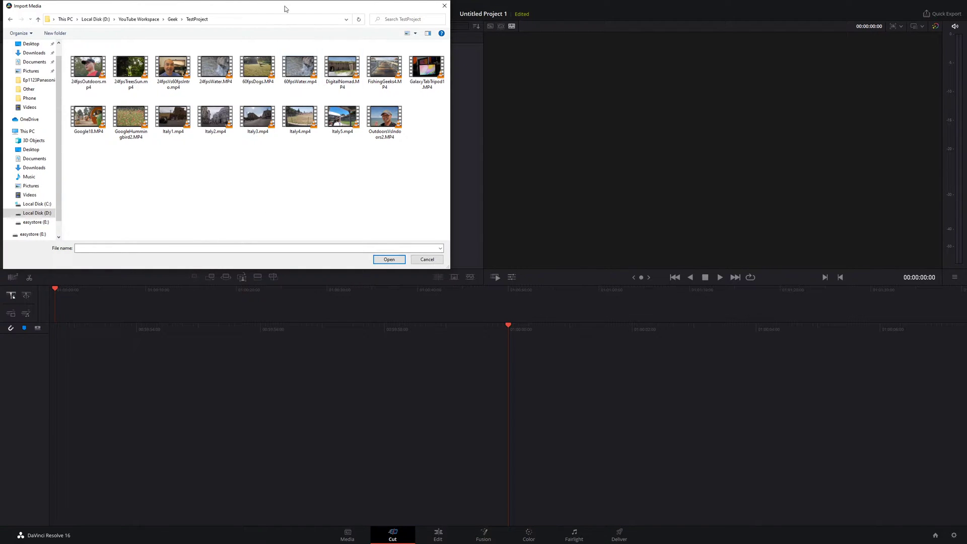
drag(284, 8, 687, 186)
drag(489, 328, 841, 224)
drag(533, 254, 159, 160)
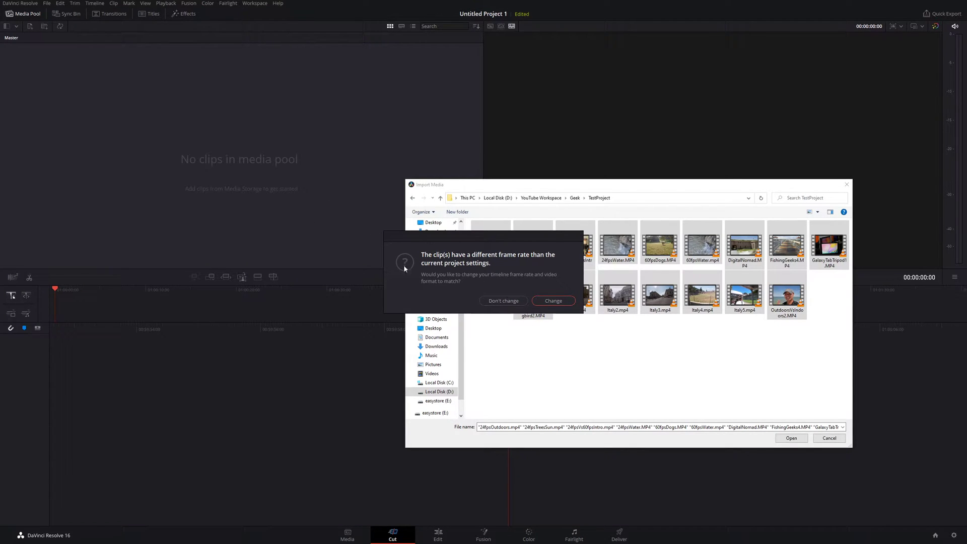
key(Return)
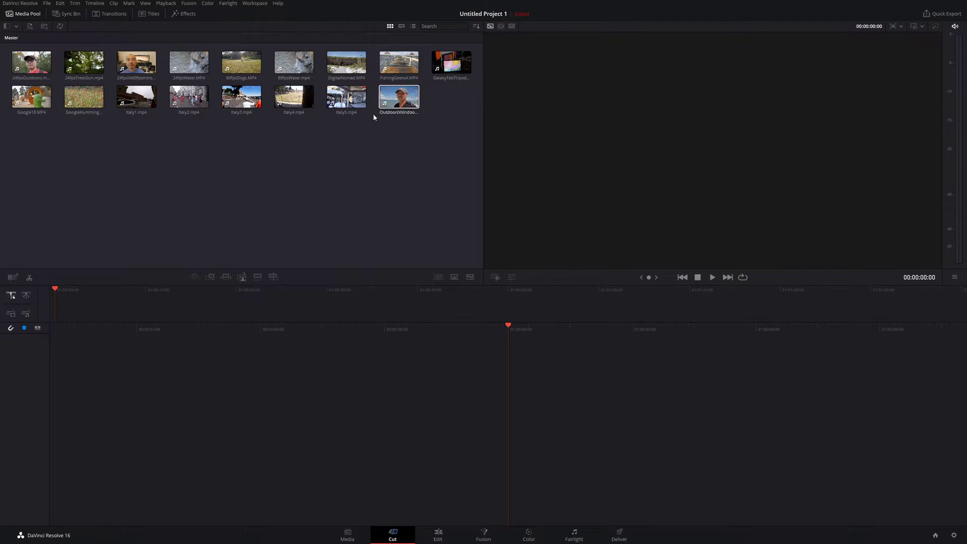
View the Sync Bin and browse the available video and audio transitions.
click(69, 15)
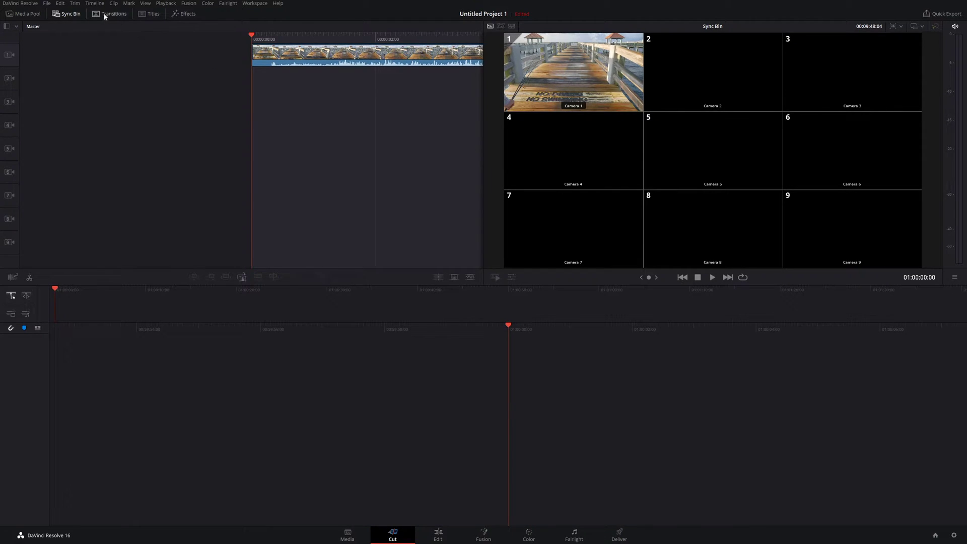
click(105, 15)
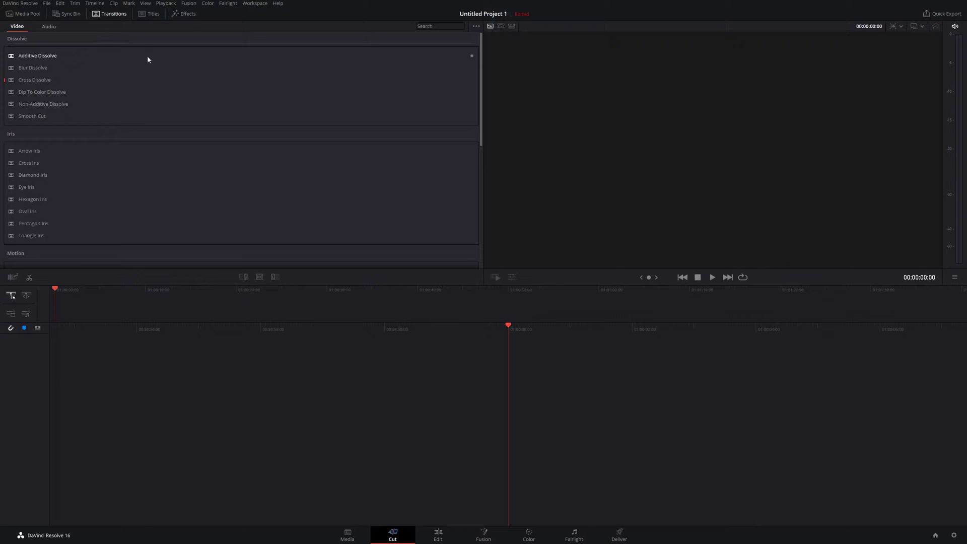
scroll(146, 63, down, 4)
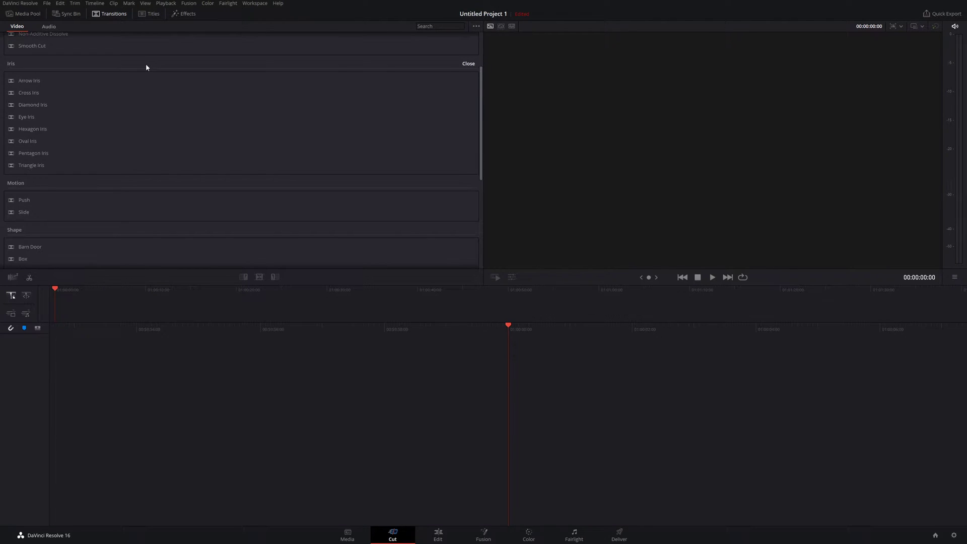
click(45, 26)
click(16, 26)
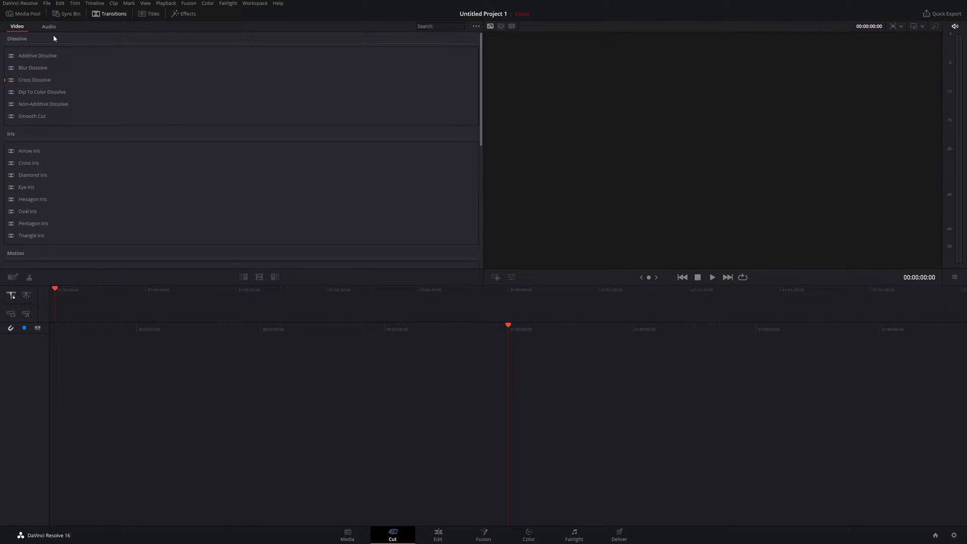
Browse the available titles, including the Fusion titles.
click(149, 13)
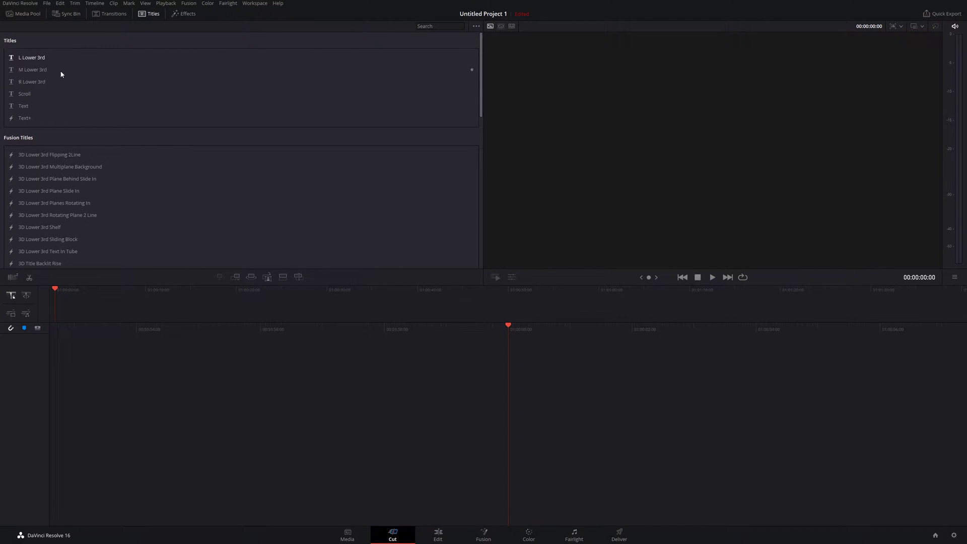
scroll(237, 146, down, 3)
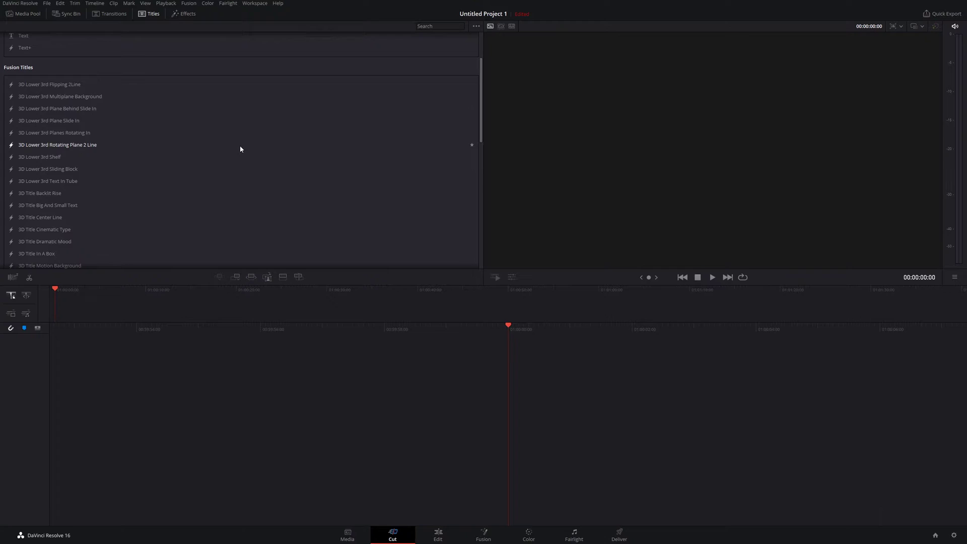
scroll(201, 141, down, 2)
scroll(81, 201, up, 4)
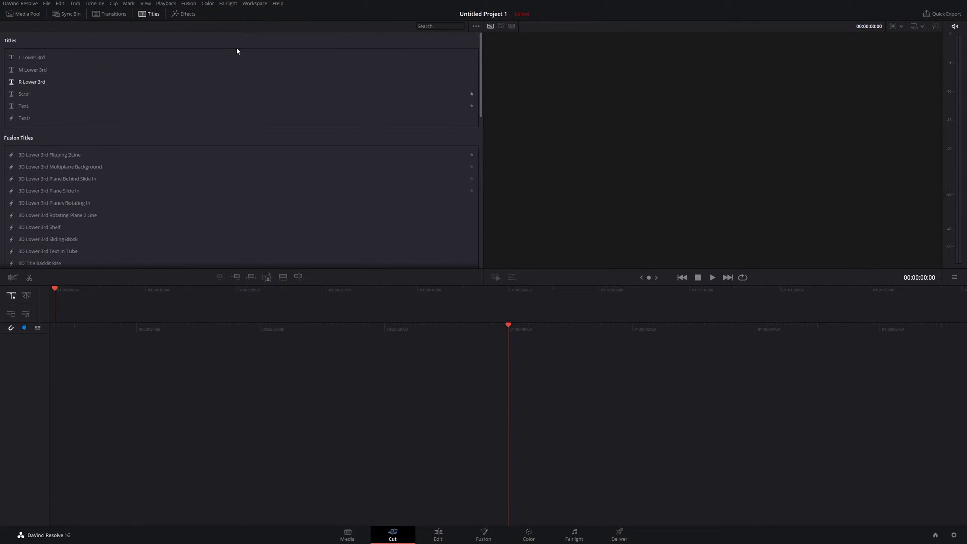
Browse the available video and audio effects and return to the Media Pool.
click(194, 17)
scroll(140, 101, down, 8)
click(49, 26)
scroll(230, 131, down, 2)
scroll(229, 129, up, 2)
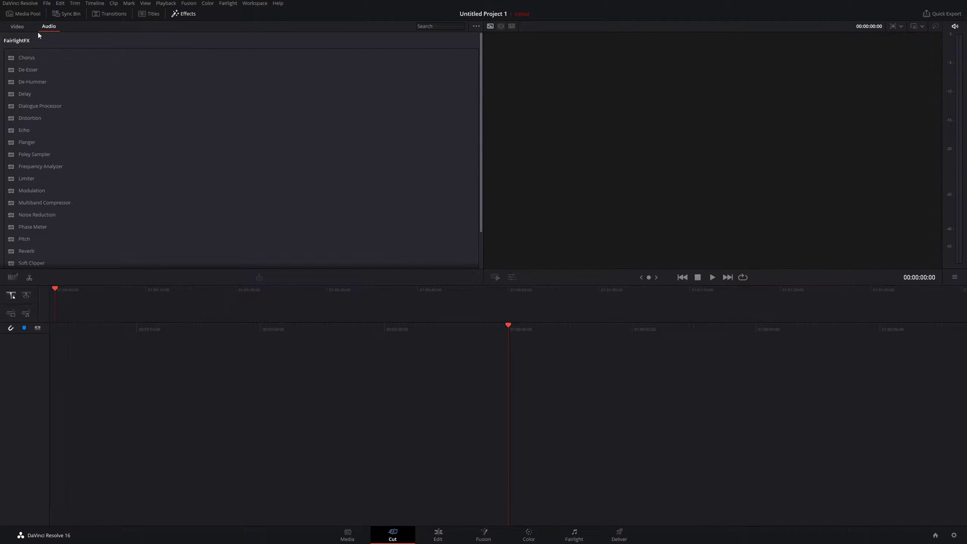
click(21, 29)
click(34, 15)
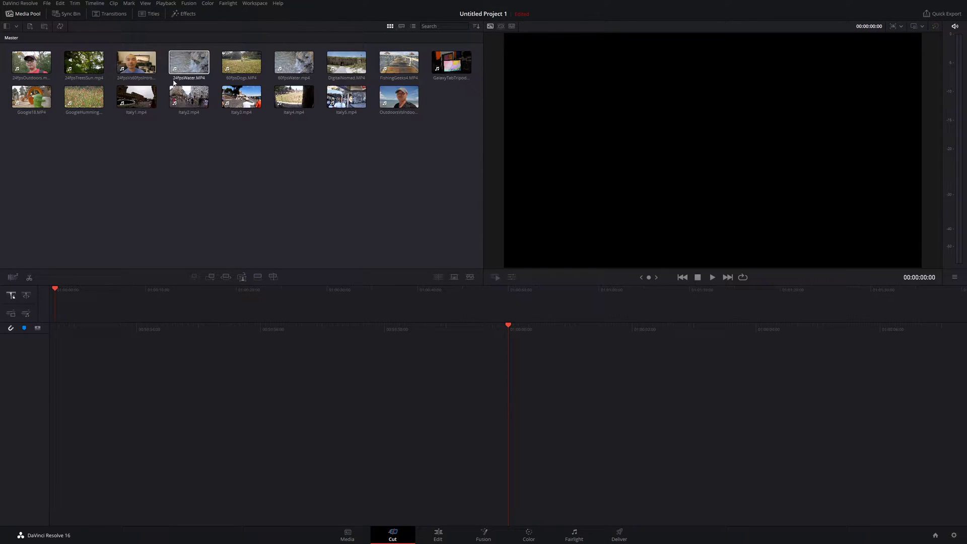
Compare the media pool's strip view and list view, examine the list's metadata columns, and return to thumbnail view.
click(401, 26)
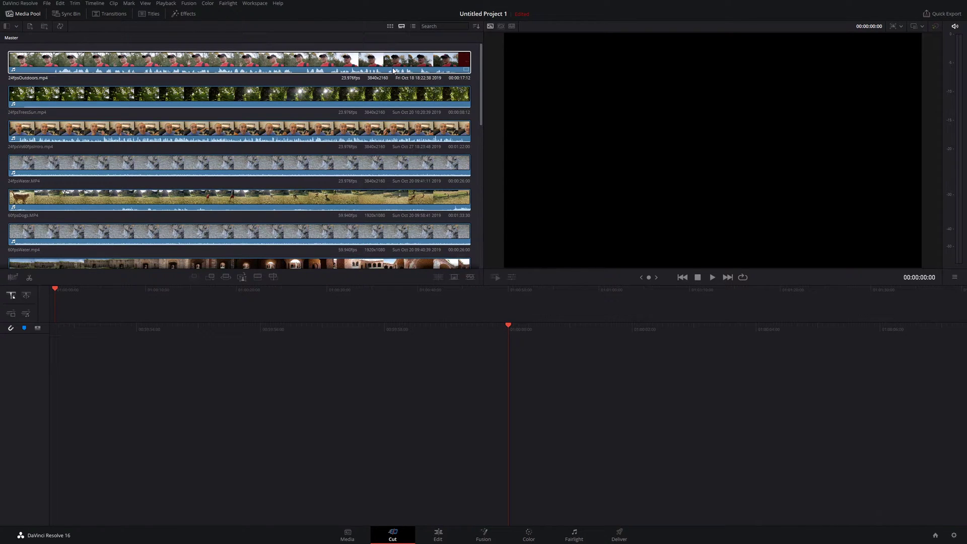
click(413, 26)
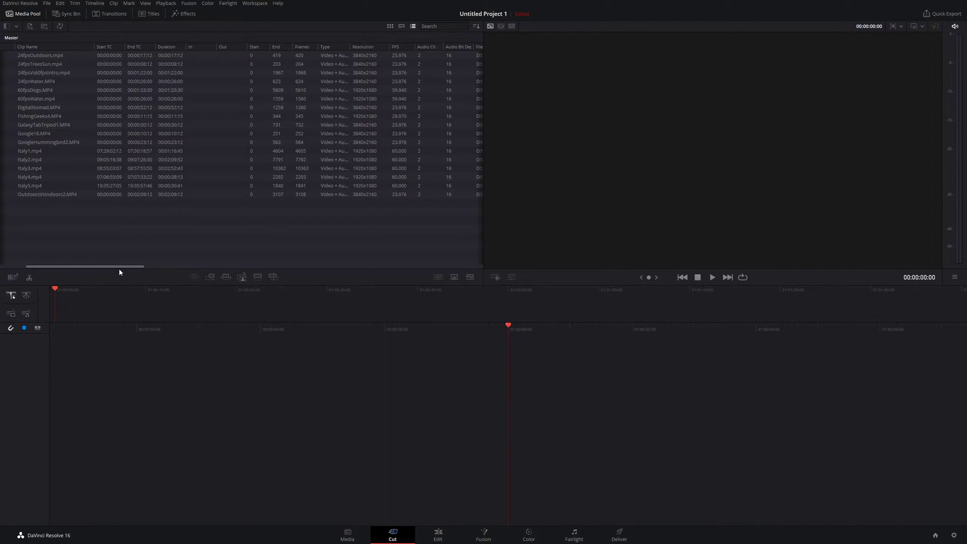
drag(119, 267, 216, 279)
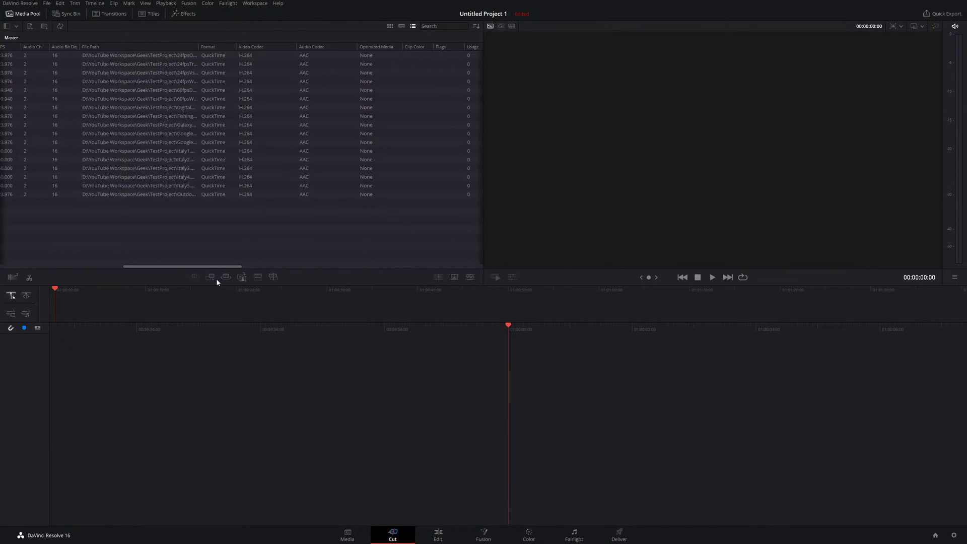
scroll(310, 115, left, 5)
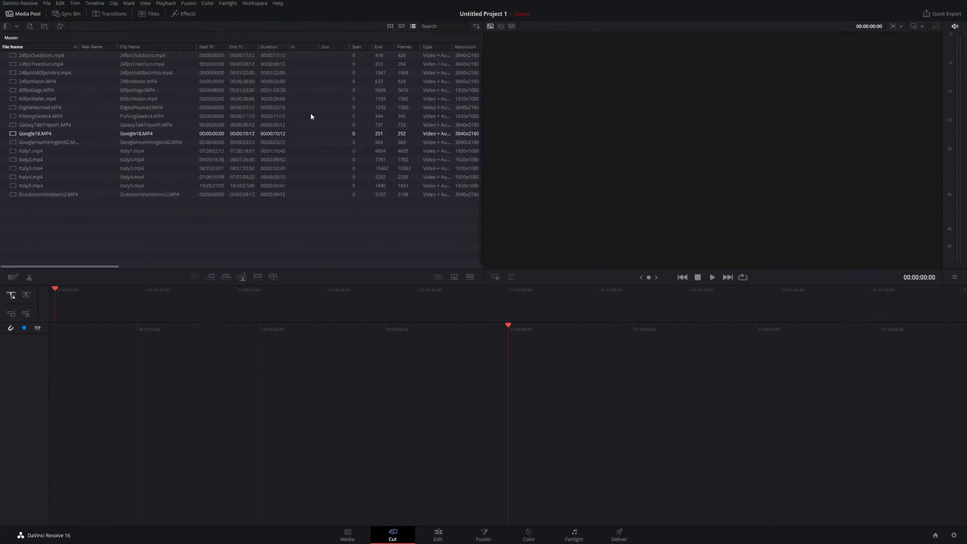
click(390, 26)
Examine the media pool's search field and its sorting options, leaving the sort order as it is.
click(436, 26)
click(466, 138)
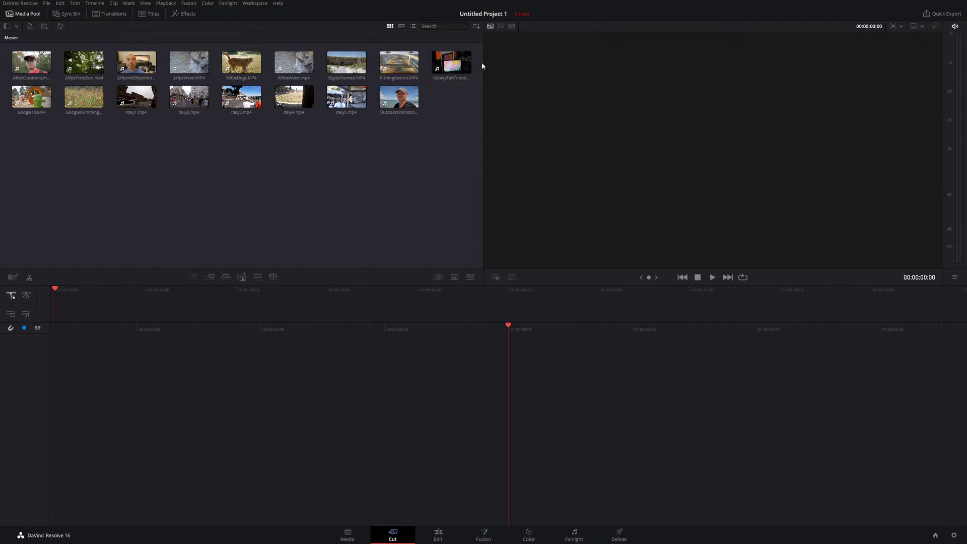
click(476, 27)
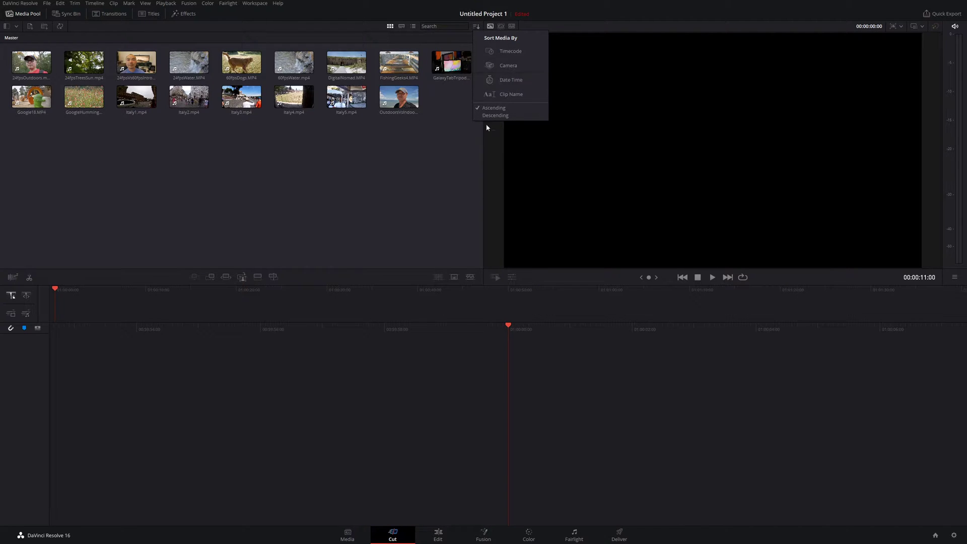
click(460, 150)
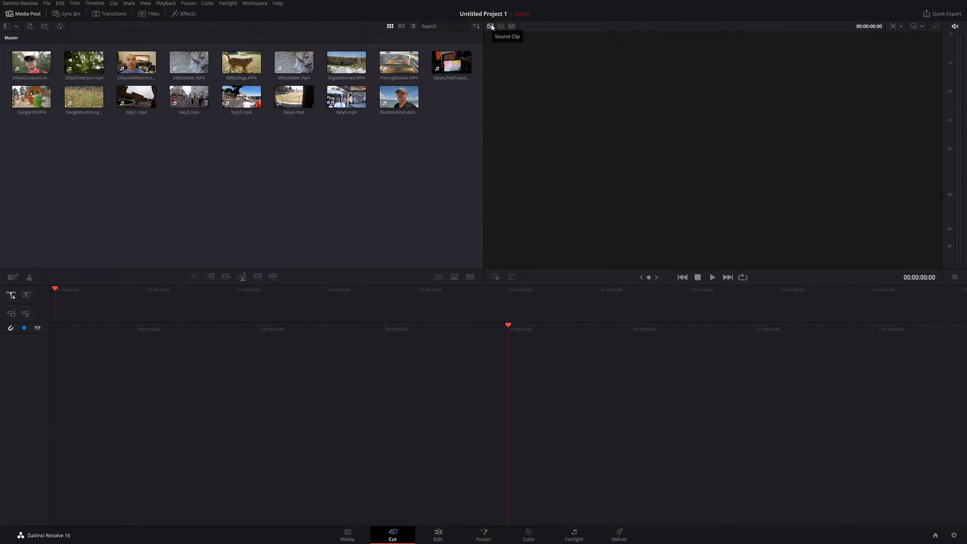
Preview the 60fpsDogs, 60fpsWater, DigitalNomad, GalaxyTabTripod1, OutdoorsVsIndoors2 and Italy5 clips individually in the source viewer.
click(244, 63)
click(319, 112)
click(292, 63)
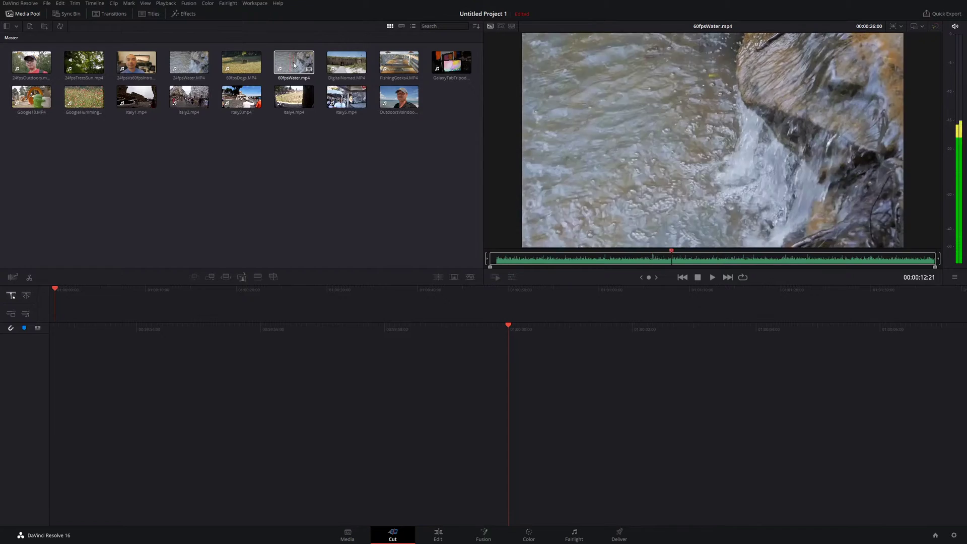
click(689, 83)
click(362, 60)
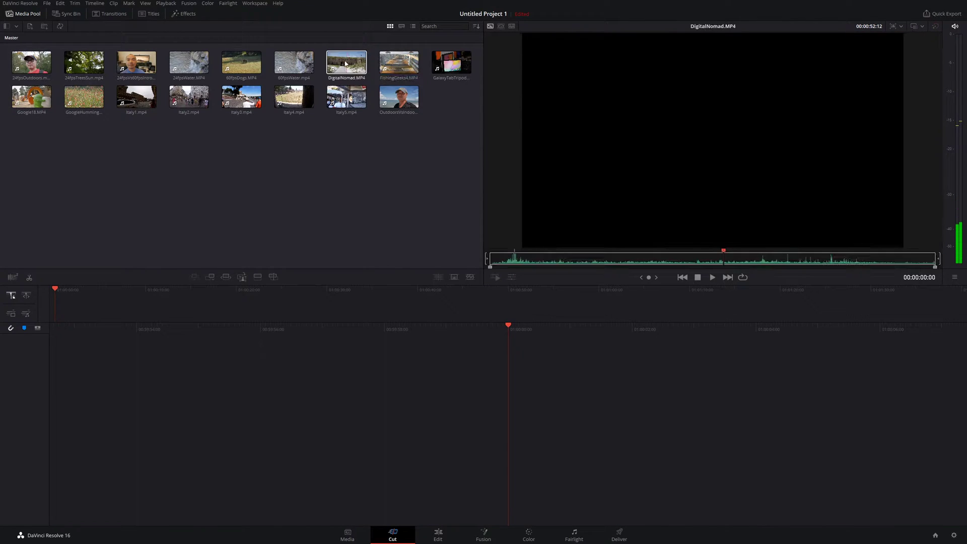
click(434, 129)
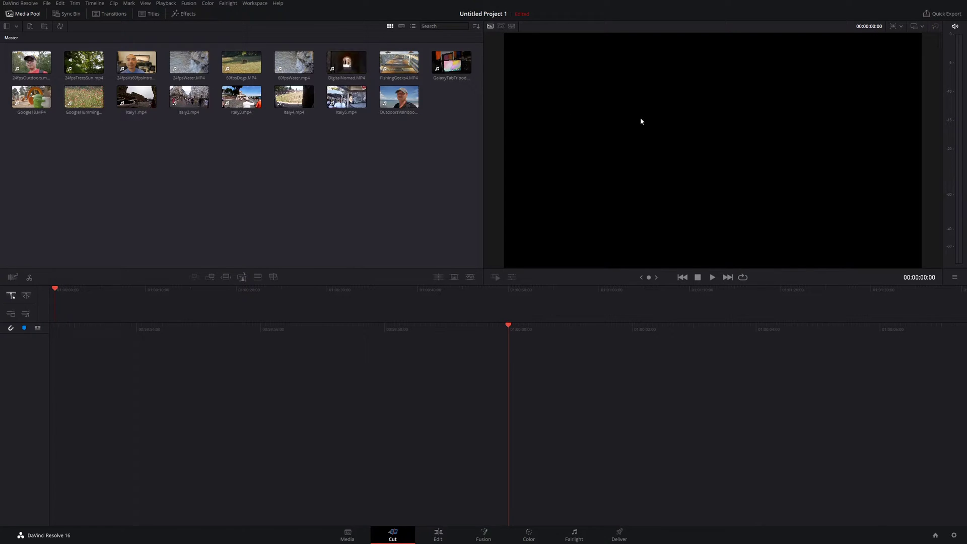
click(449, 63)
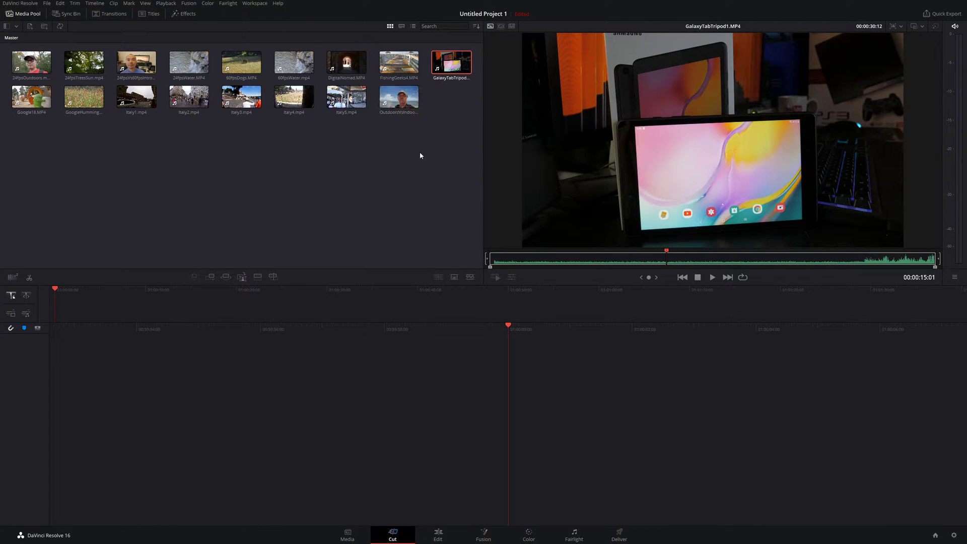
click(404, 96)
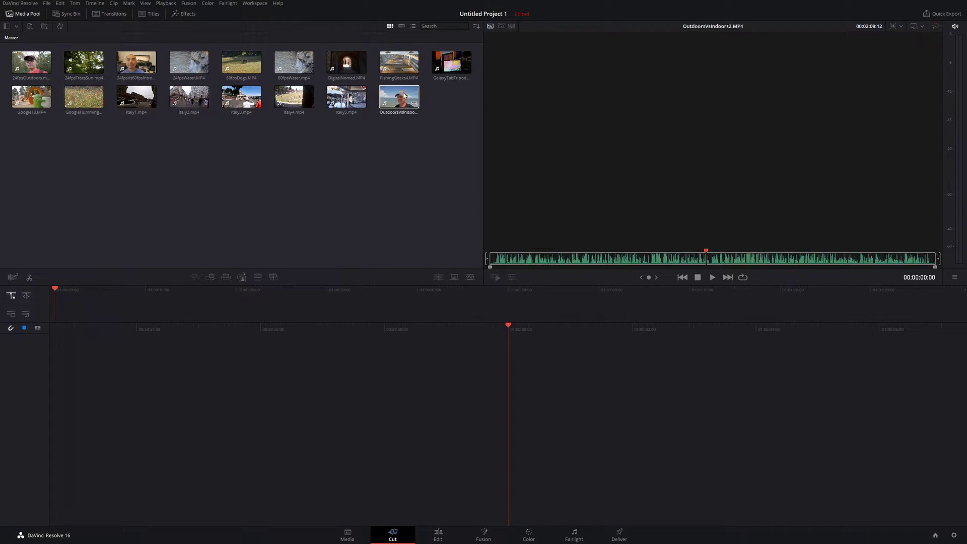
click(346, 99)
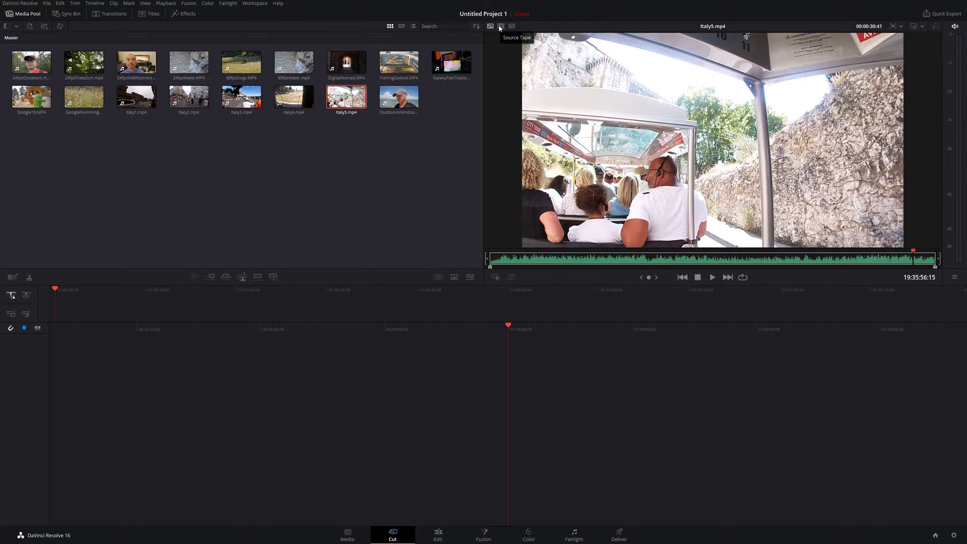
Switch the viewer to Source Tape mode for the clips in the Master bin.
click(500, 27)
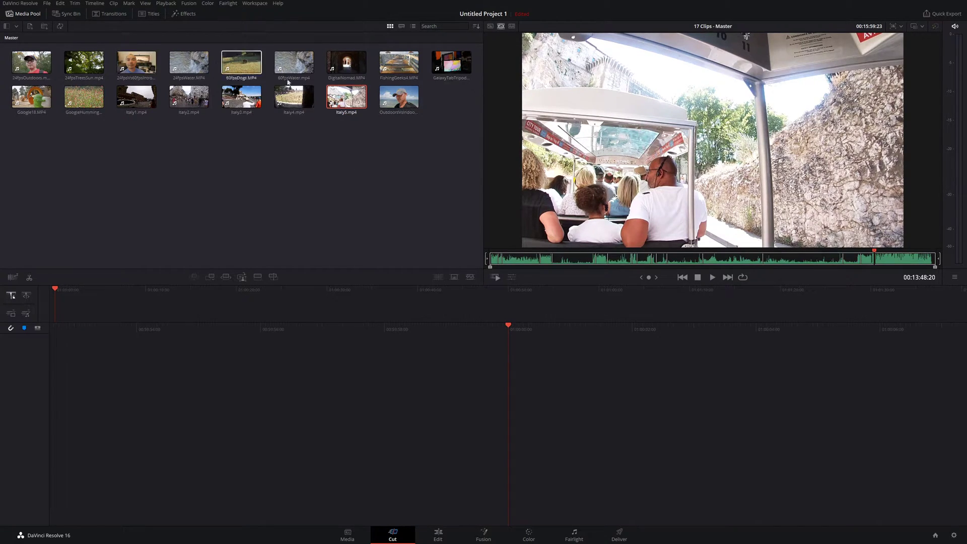
Scrub through the Master bin's combined source tape, and switch the viewer to the timeline.
drag(532, 257, 605, 254)
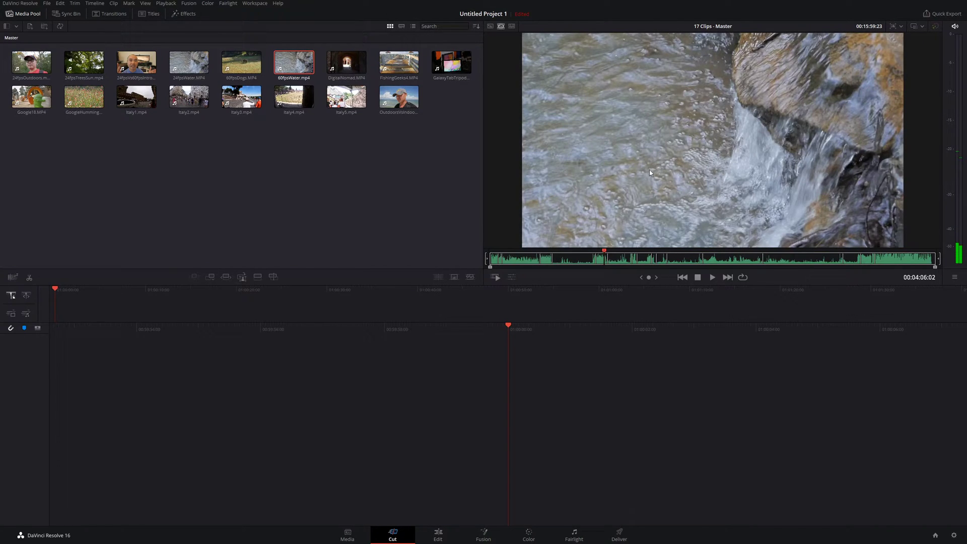
click(512, 27)
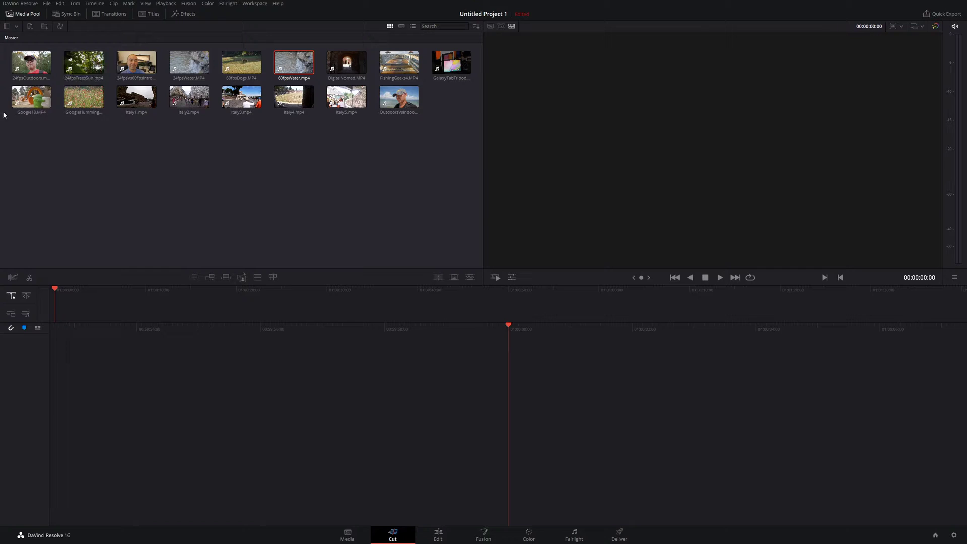
Create a timeline from the Google18.MP4 clip and append the GoogleHumming clip after it.
drag(34, 101, 619, 403)
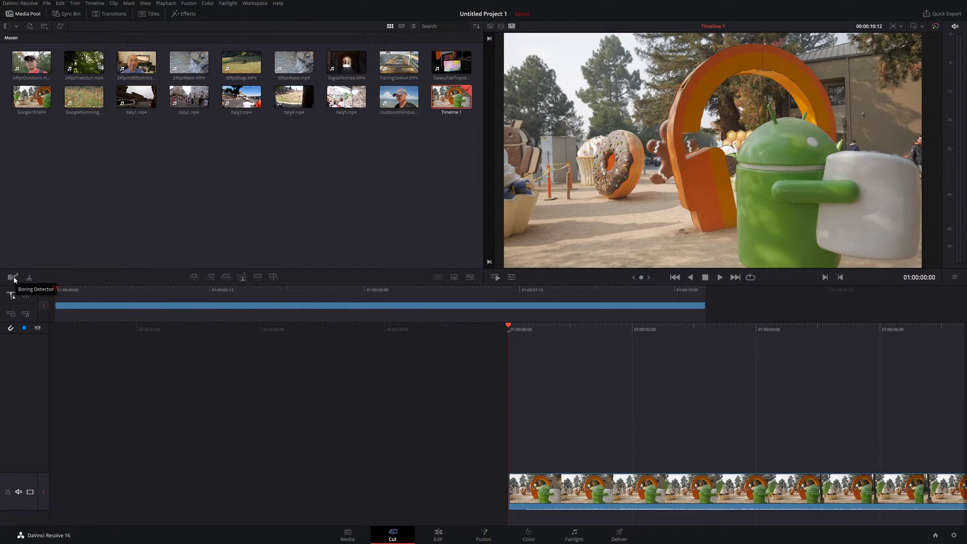
drag(84, 98, 754, 311)
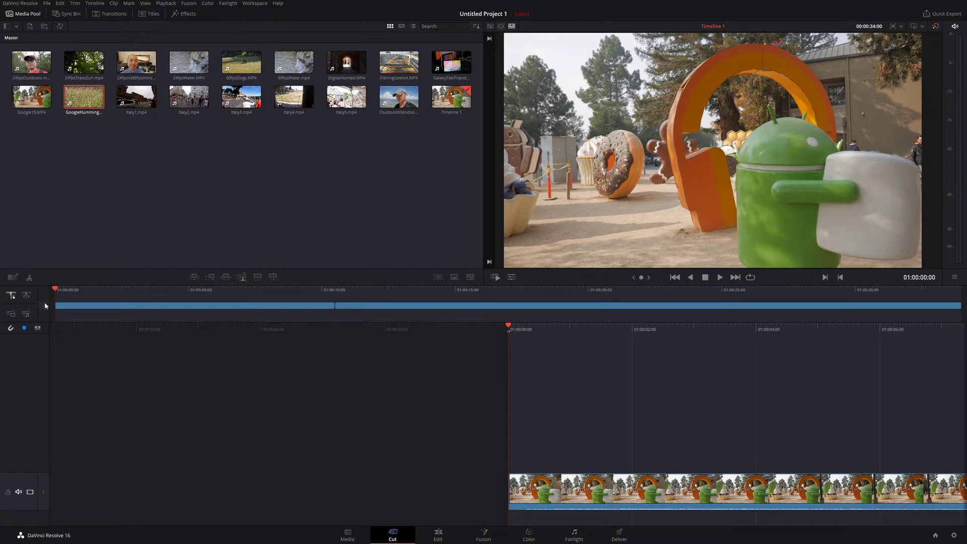
Analyze the timeline with the Boring Detector, using 45 seconds for boring clips and 5 frames for jump cuts.
click(12, 278)
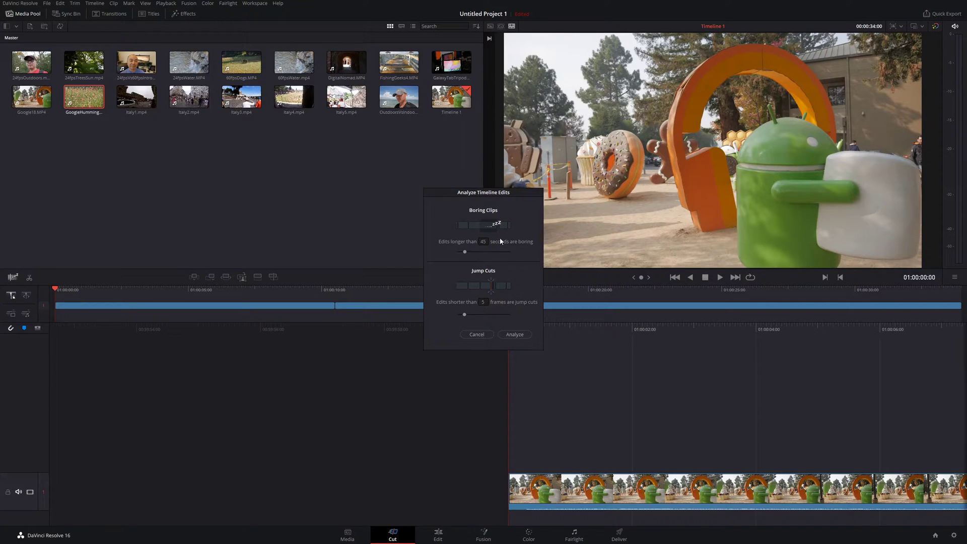
click(514, 334)
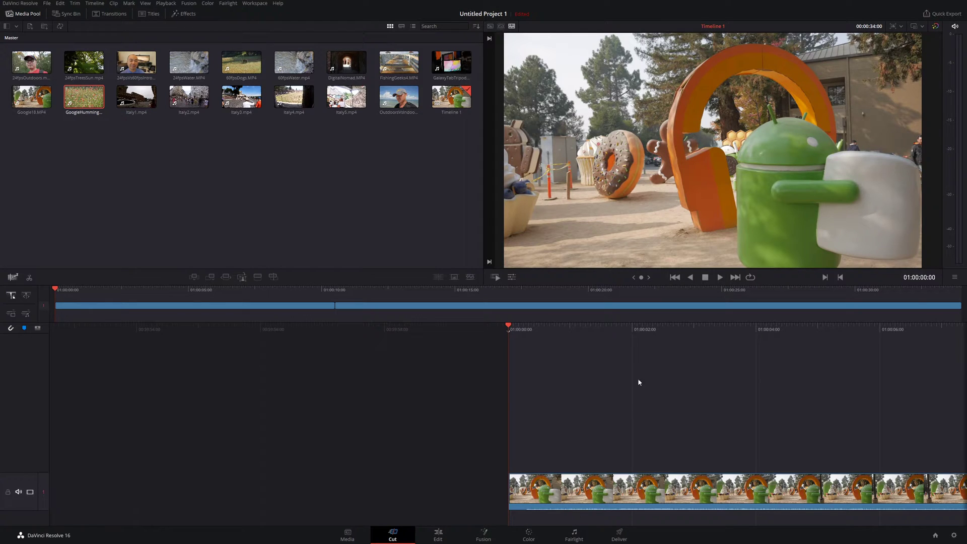
Split the GoogleHumming clip at 01:00:16:17 and select the segment after the cut.
drag(718, 297, 487, 301)
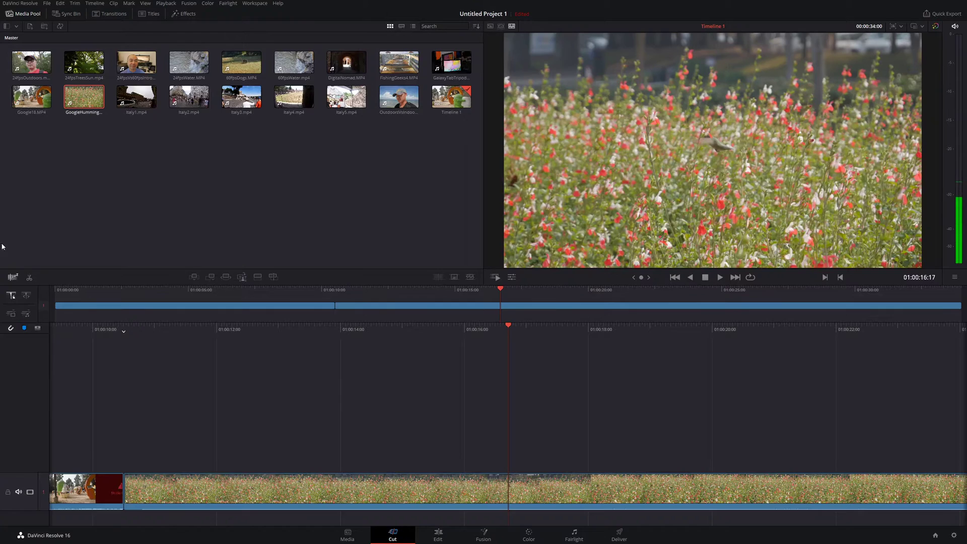
click(30, 278)
click(465, 486)
click(569, 494)
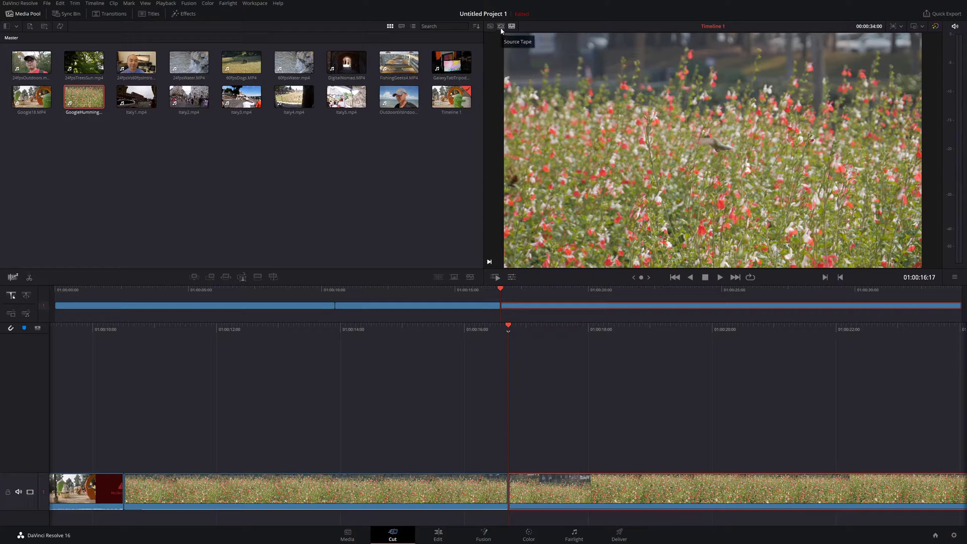
Show the viewer's clip adjustment tools for the selected segment, look over the transform controls, and hide them.
click(513, 275)
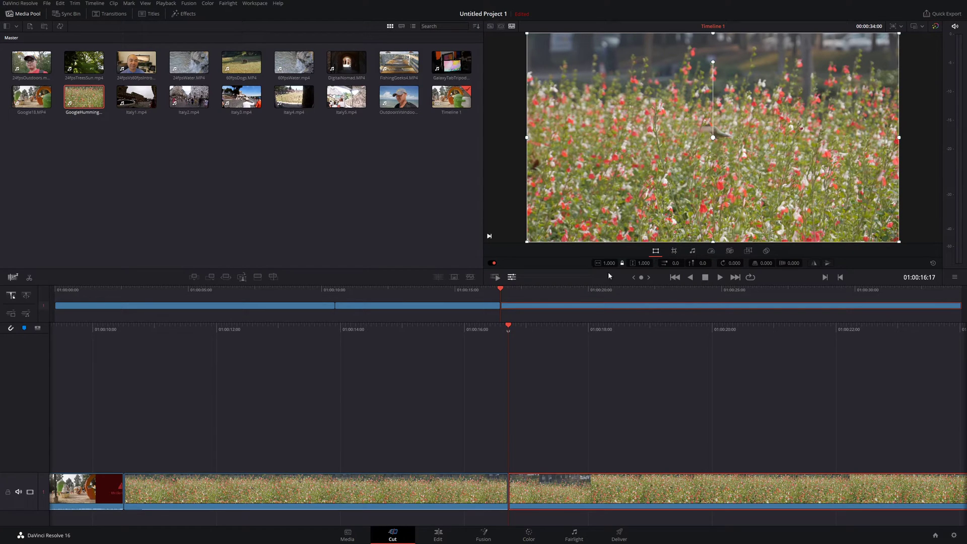
click(512, 277)
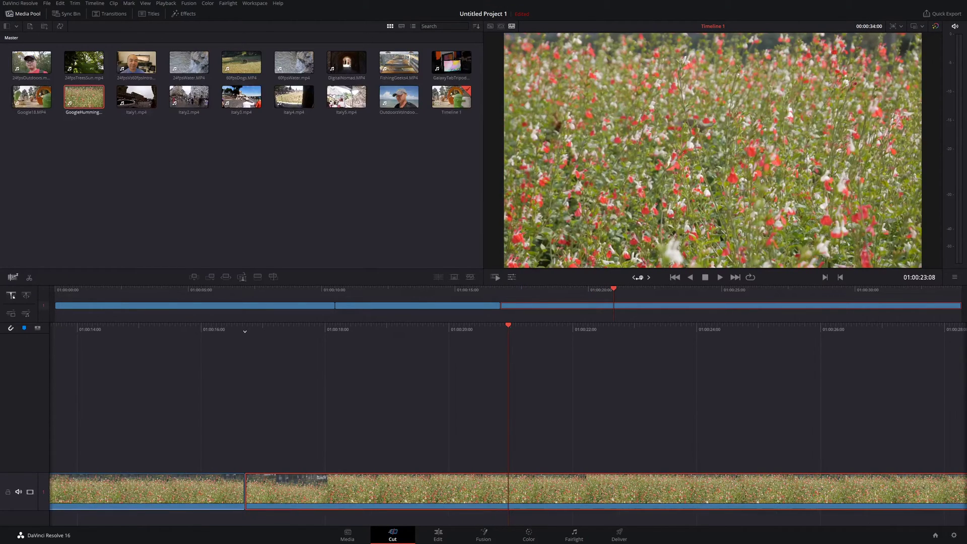
Play the timeline in reverse, and move the playhead to one frame before the cut in the hummingbird footage.
click(689, 276)
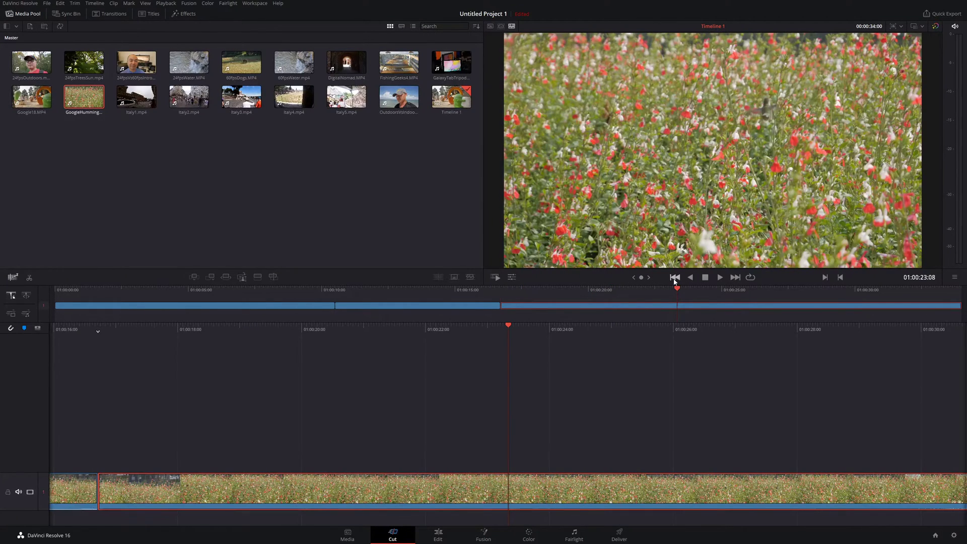
click(675, 276)
key(Left)
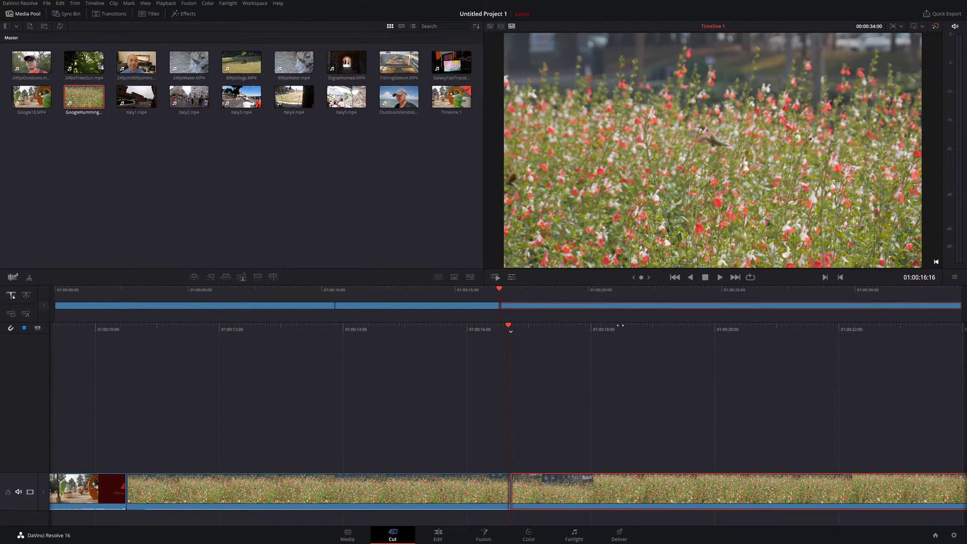
Scrub through the footage in both the overview timeline and the detailed timeline to compare how each navigates.
drag(500, 291, 401, 291)
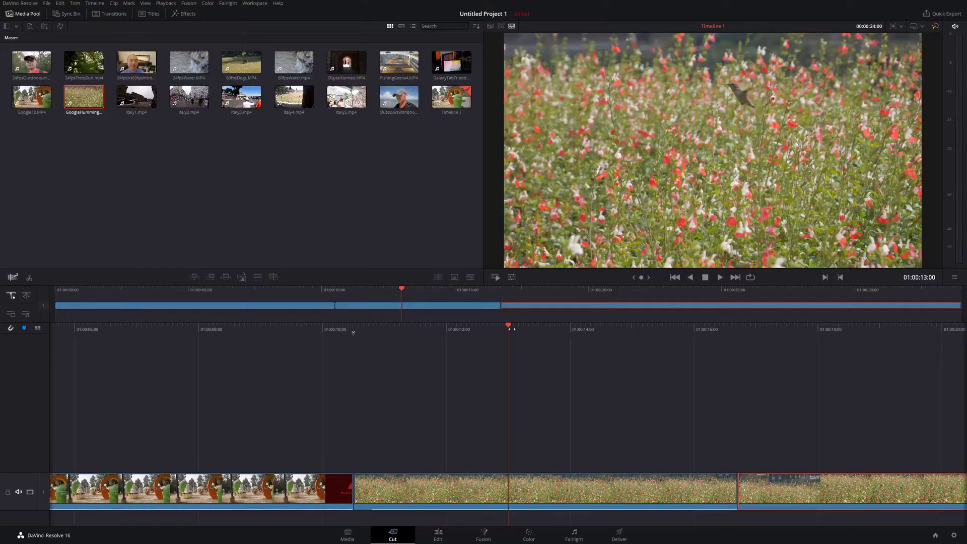
mouse_move(508, 326)
mouse_down()
mouse_move(749, 321)
mouse_move(510, 327)
mouse_up()
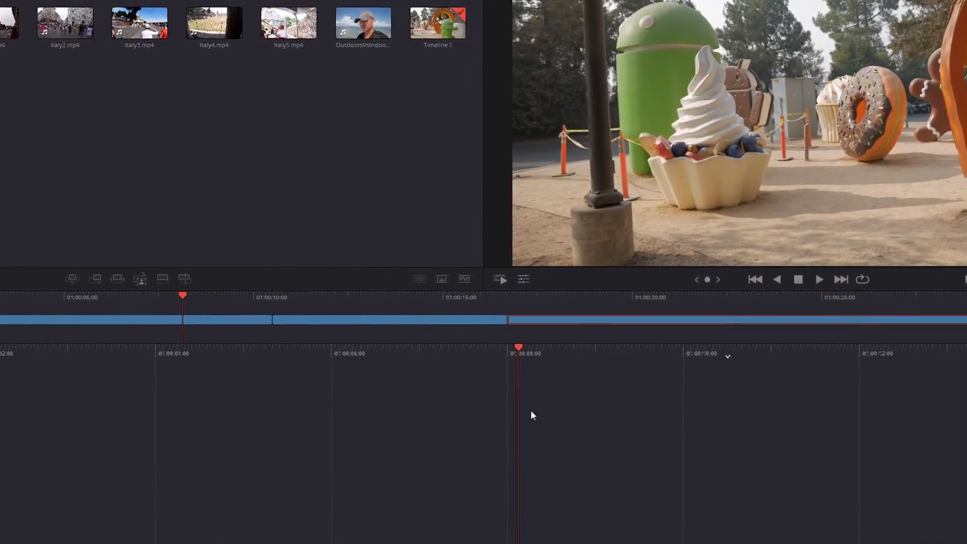
drag(521, 353, 533, 372)
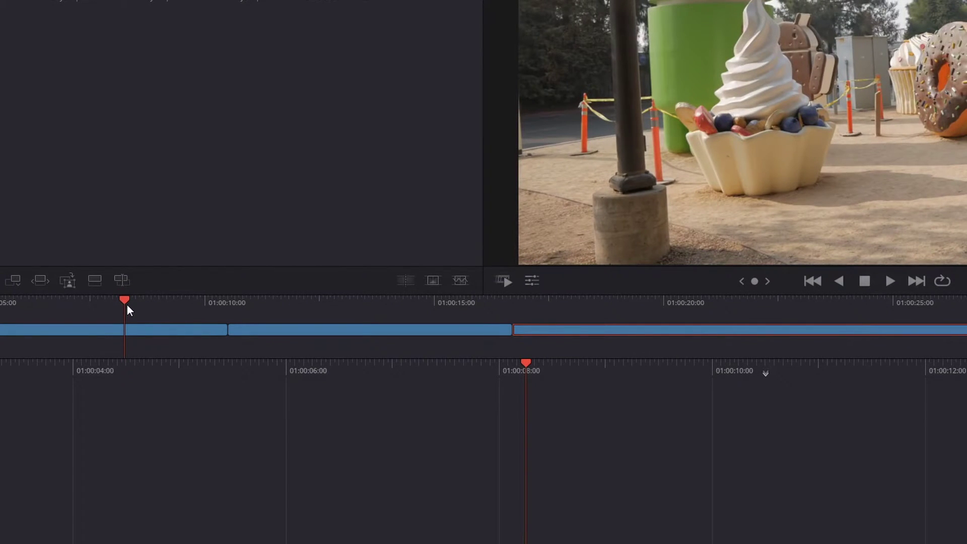
drag(130, 300, 264, 310)
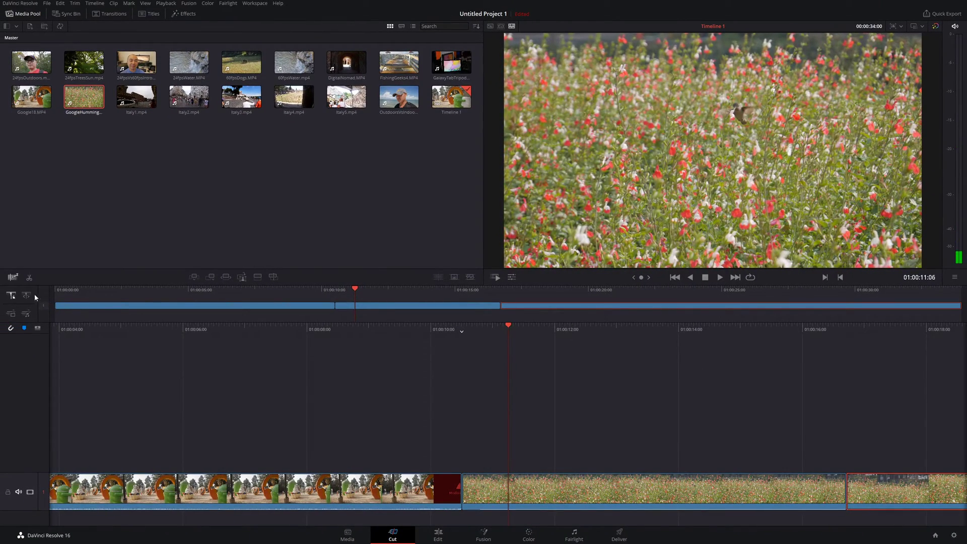
Compare the free and fixed playhead modes by scrubbing the timeline in each, ending in fixed mode at 01:00:13:12.
click(27, 297)
drag(507, 325, 480, 331)
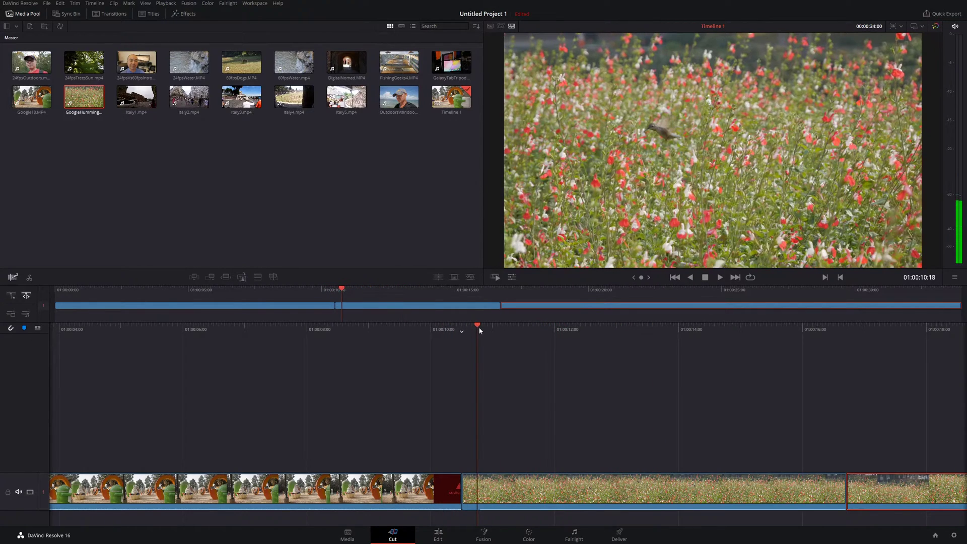
click(13, 297)
drag(344, 289, 416, 300)
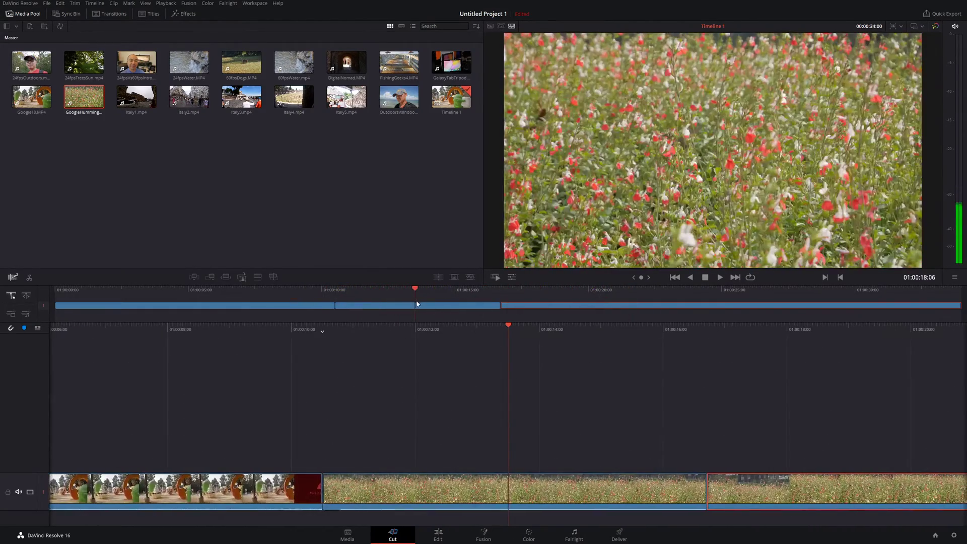
Examine the Video Only and Audio Only edit options.
click(10, 314)
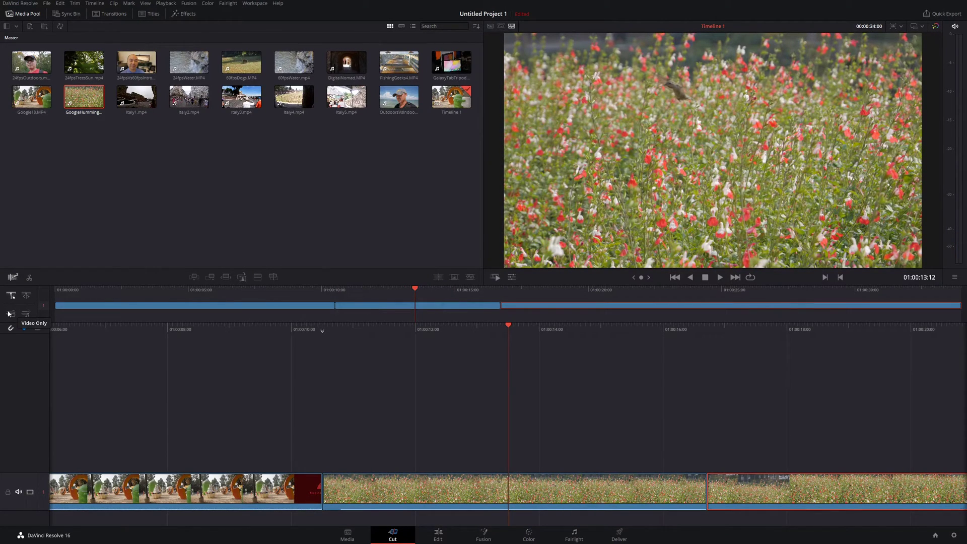
click(24, 316)
Select the first hummingbird segment and try moving it along track 1 to test snapping against the neighbouring clips.
click(590, 481)
drag(590, 480, 473, 440)
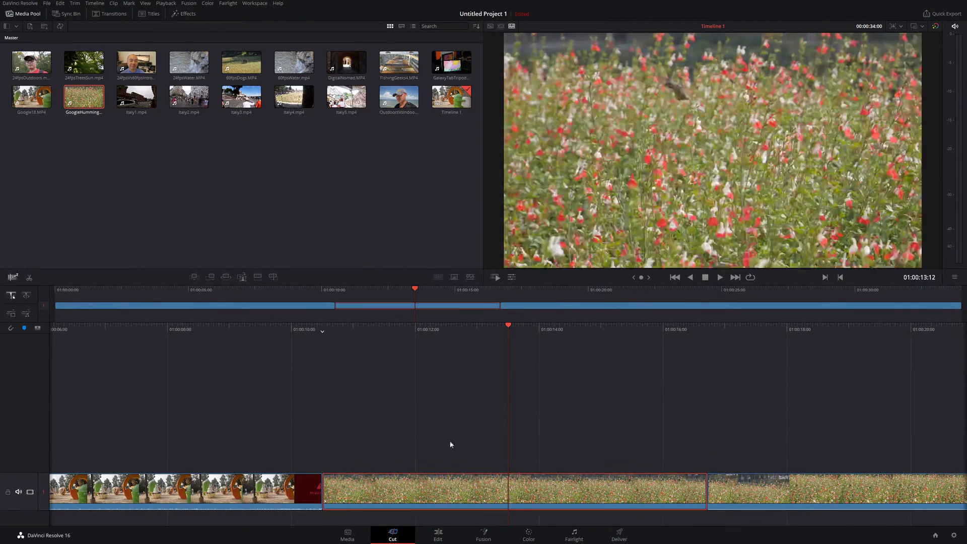
mouse_move(296, 500)
mouse_down()
mouse_move(262, 404)
mouse_move(296, 499)
mouse_up()
drag(554, 484, 509, 486)
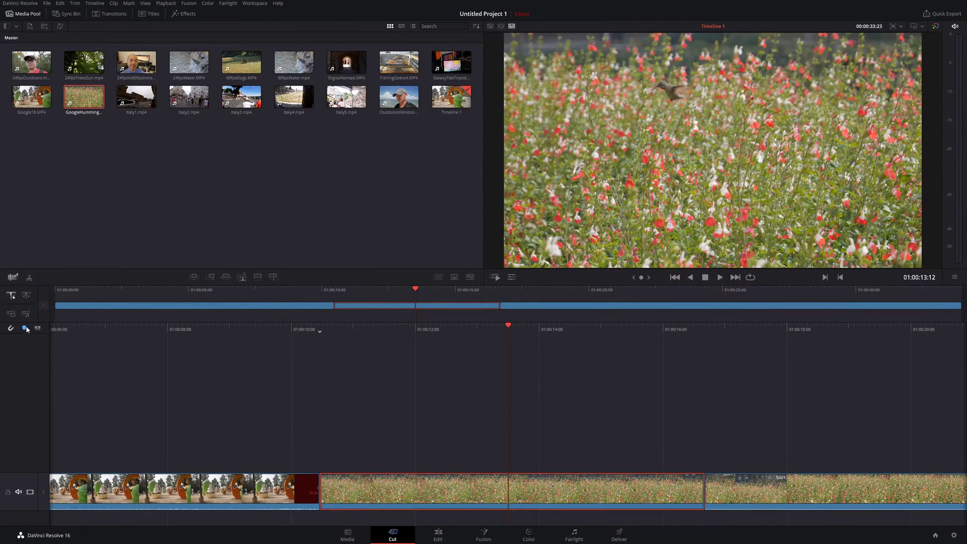
Add a timeline marker at 01:00:12:16 and change its color to yellow.
drag(597, 324, 648, 327)
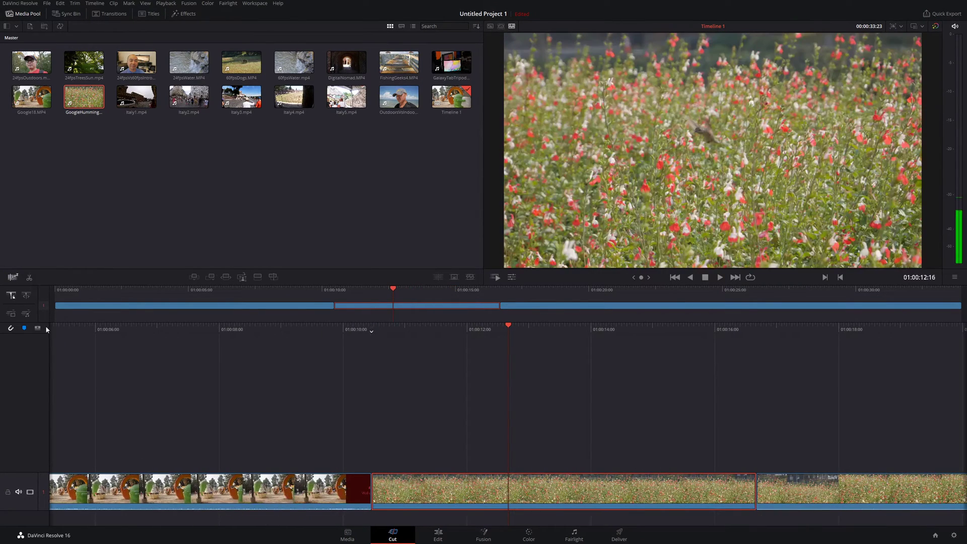
click(25, 328)
drag(508, 330, 544, 332)
double_click(545, 331)
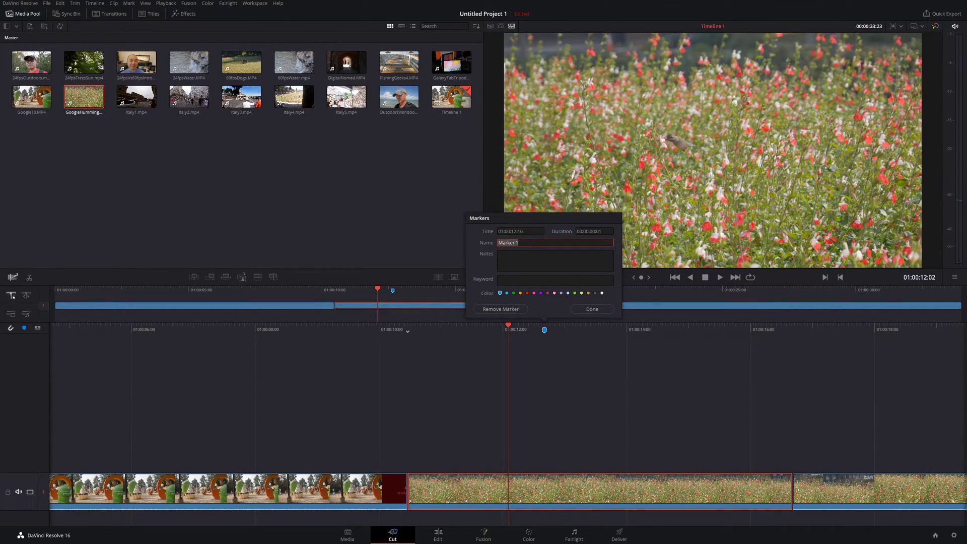
click(521, 293)
click(593, 309)
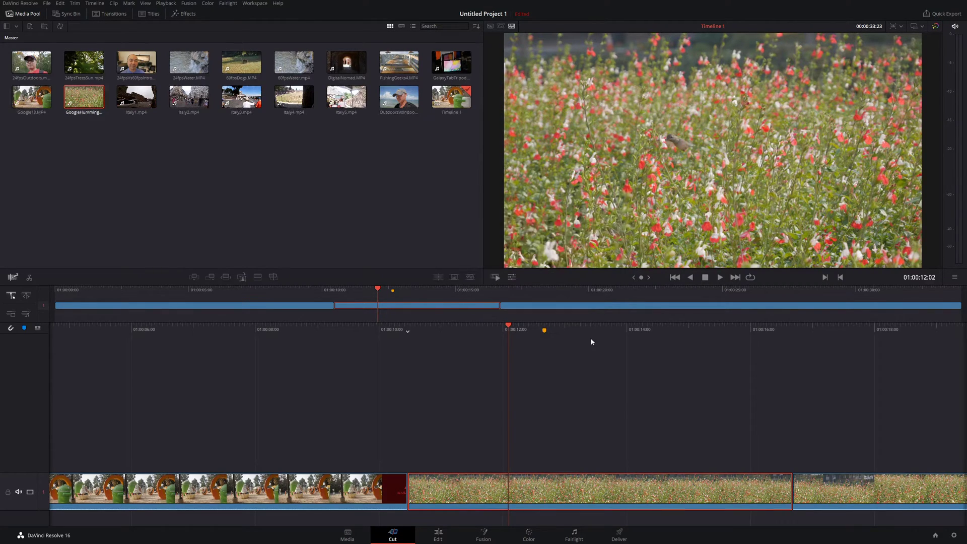
Remove the yellow marker from the timeline.
double_click(545, 331)
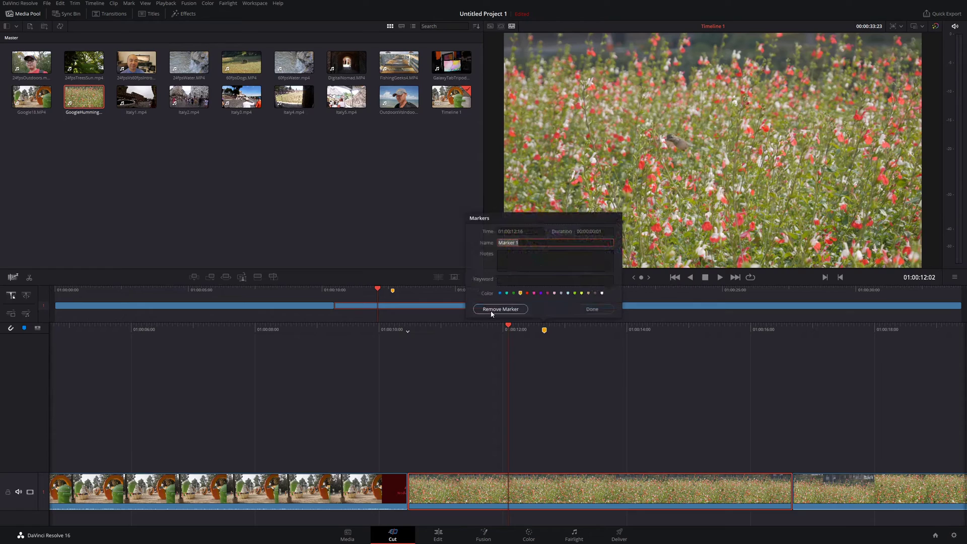
click(499, 309)
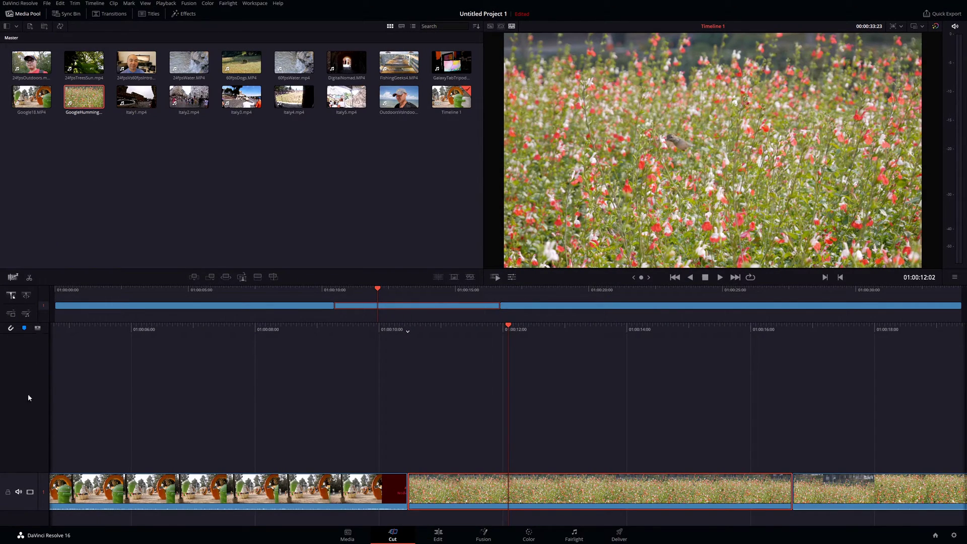
Add two empty video tracks above track 1, and delete both of them.
click(38, 328)
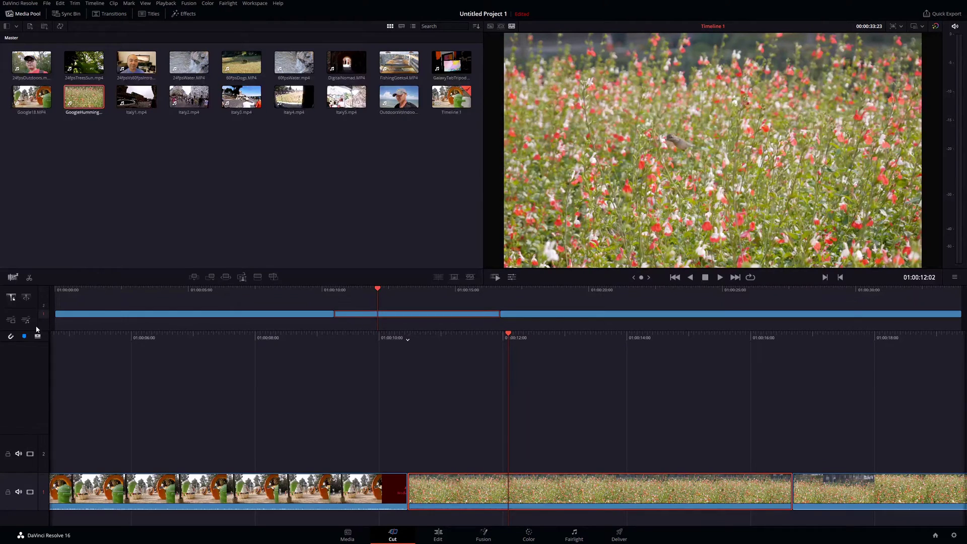
click(40, 337)
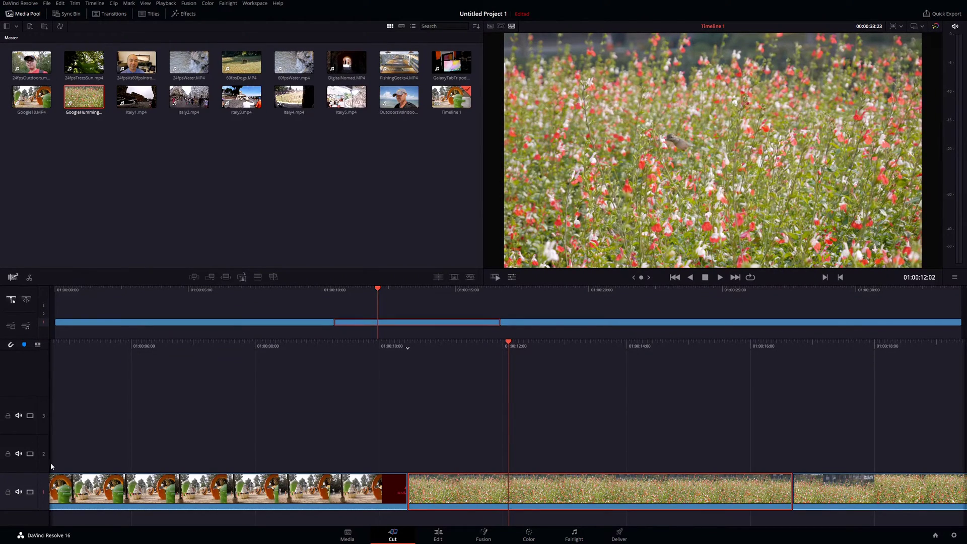
right_click(29, 424)
click(49, 432)
right_click(31, 438)
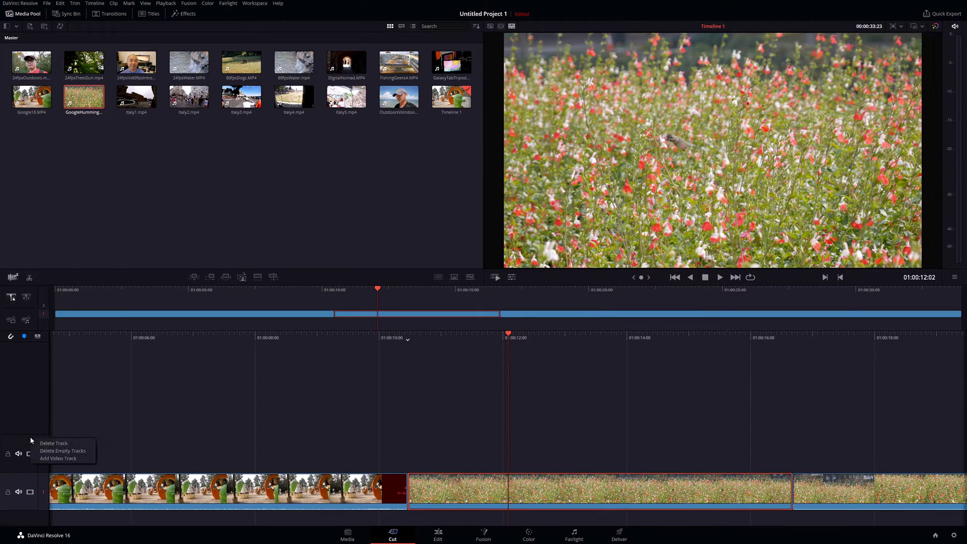
click(49, 443)
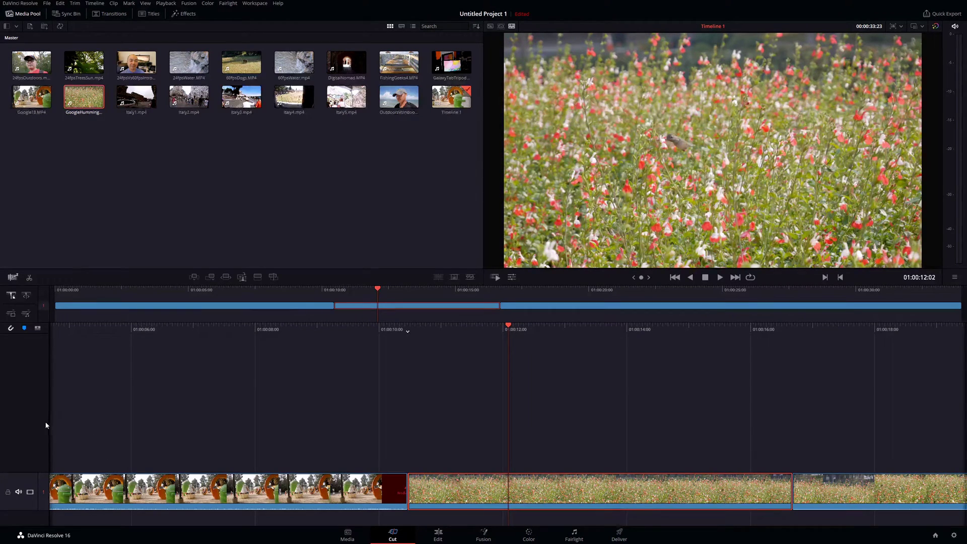
Lock track 1, play the timeline with it locked, and unlock the track.
click(8, 493)
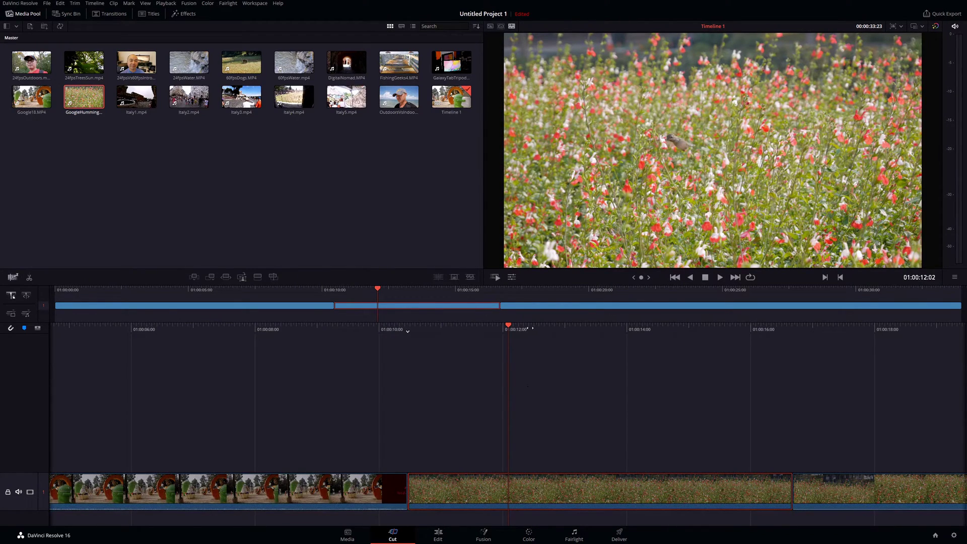
key(space)
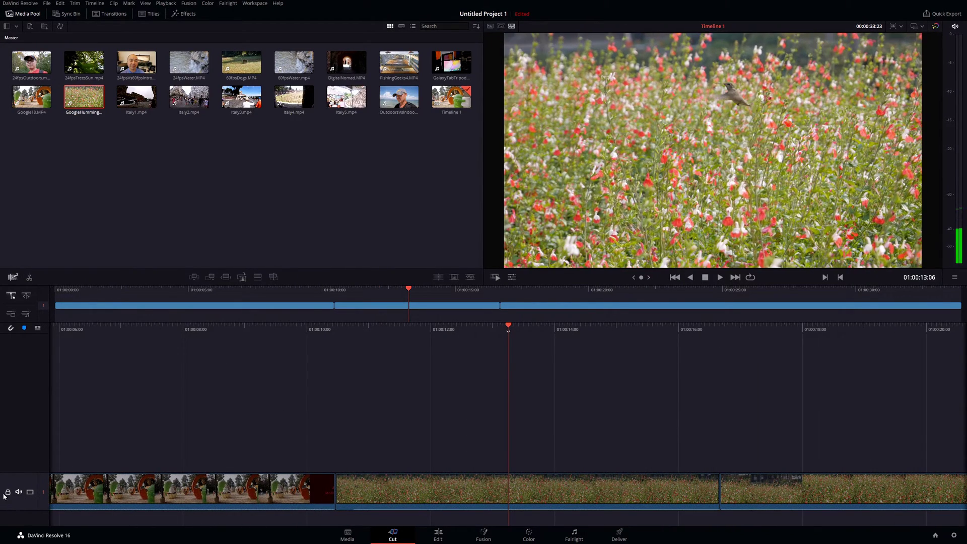
click(7, 492)
Mute and unmute track 1's audio, and disable and re-enable its video.
click(19, 492)
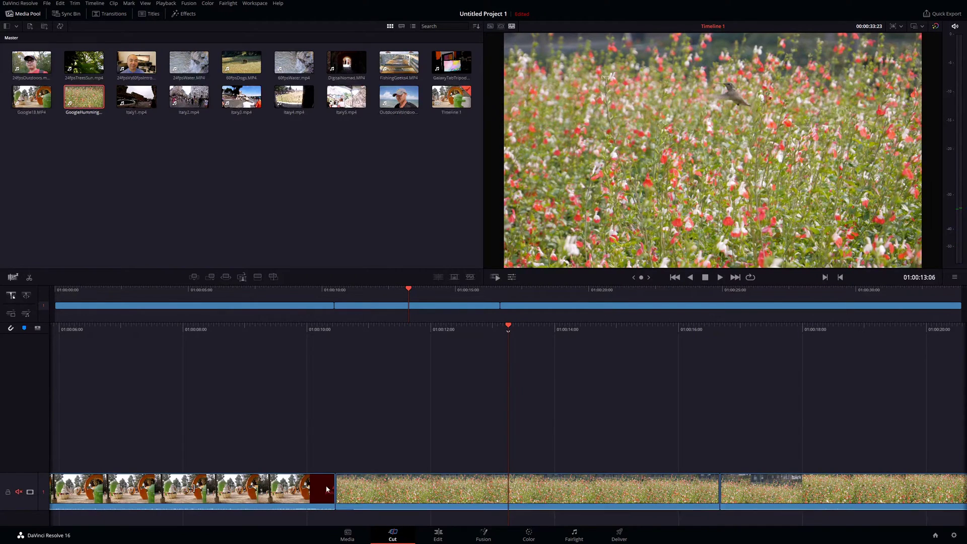
click(19, 492)
click(29, 493)
click(29, 492)
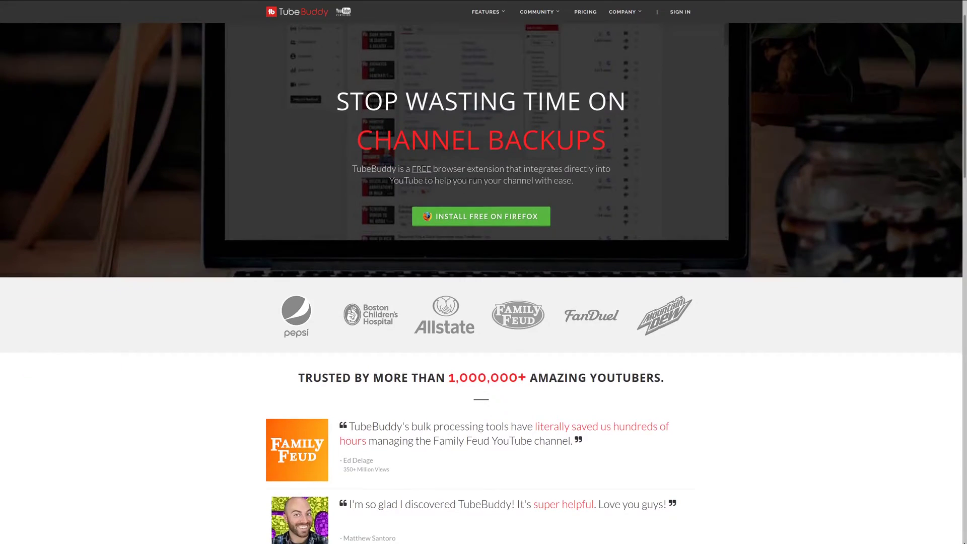
scroll(483, 282, down, 2)
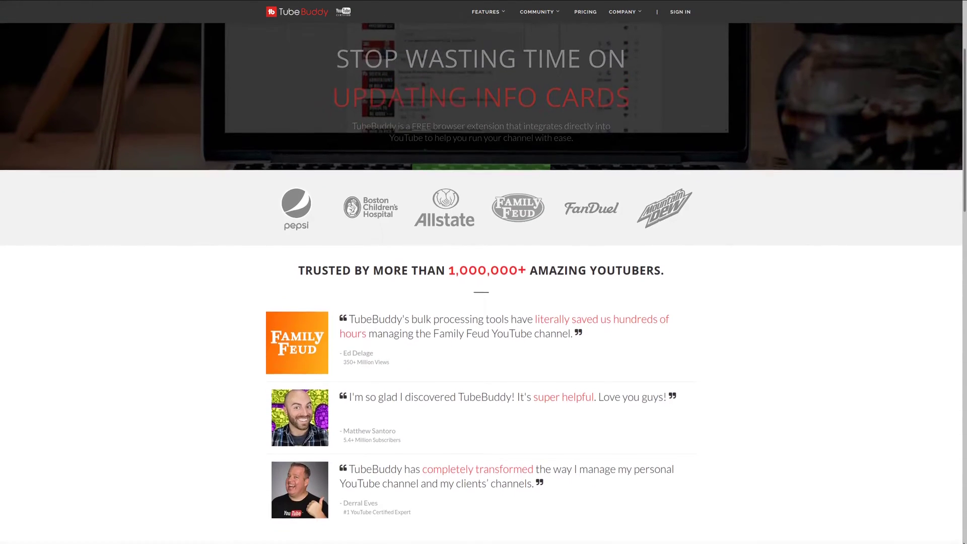
scroll(483, 282, down, 3)
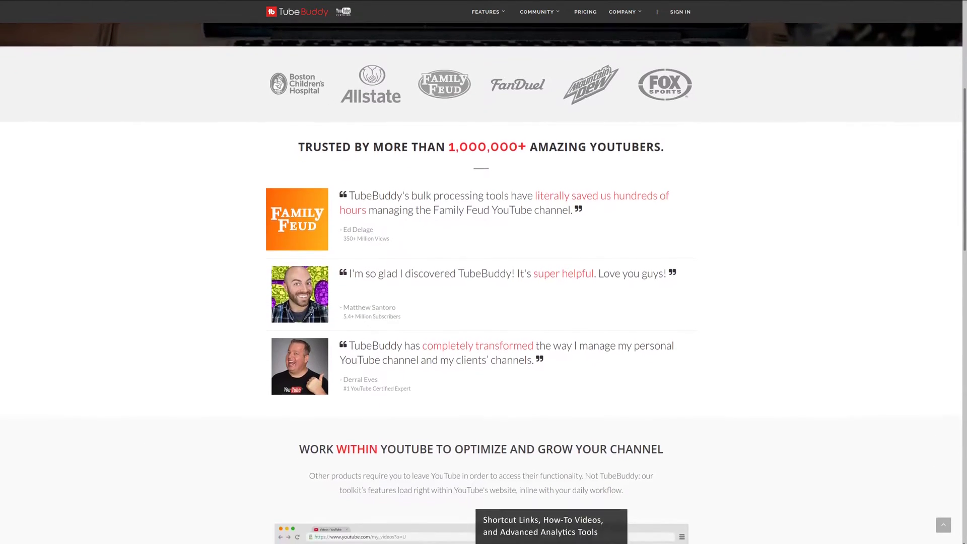
scroll(484, 282, down, 2)
scroll(484, 282, down, 3)
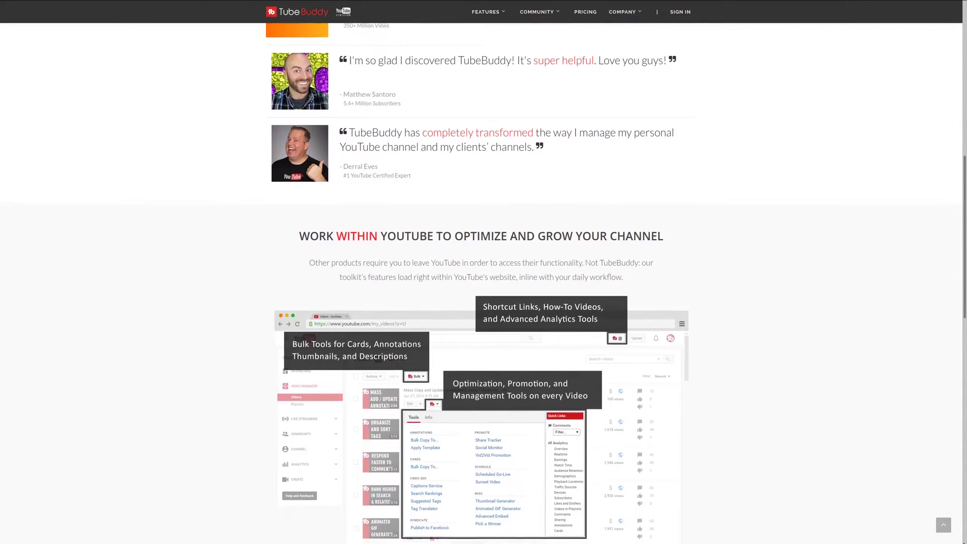
scroll(484, 282, down, 1)
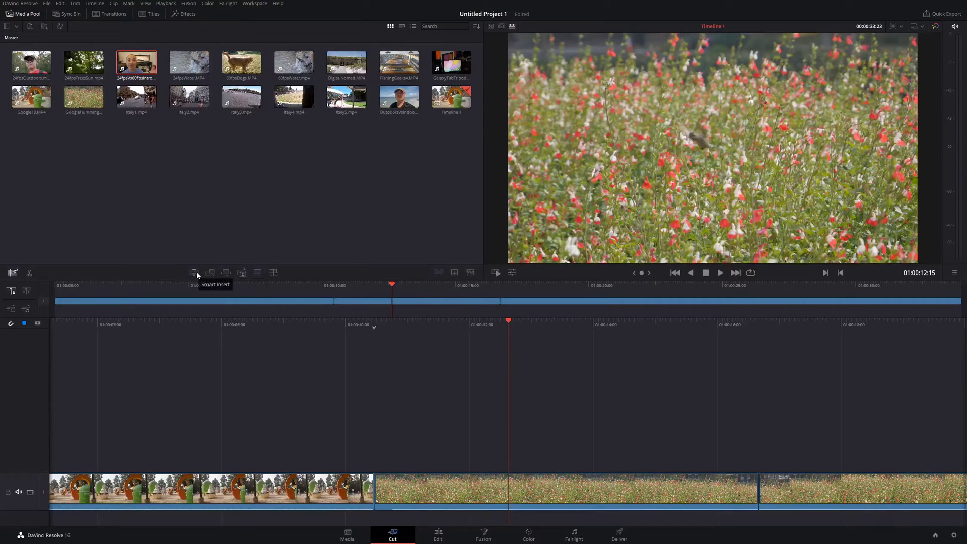
Smart-insert the 24fpsOutdoors clip at the cut between the Android statue and flower clips, and scrub back through it.
drag(431, 320, 612, 326)
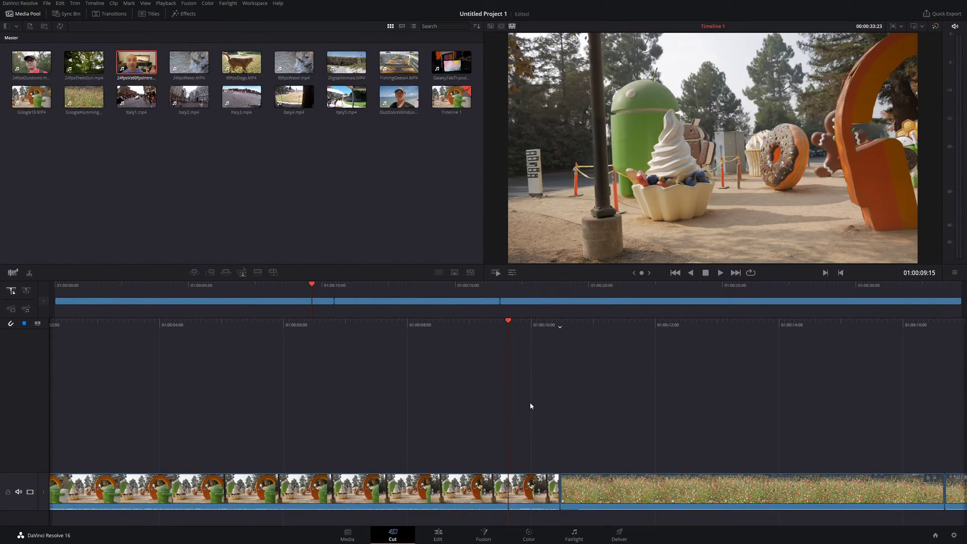
drag(513, 321, 465, 320)
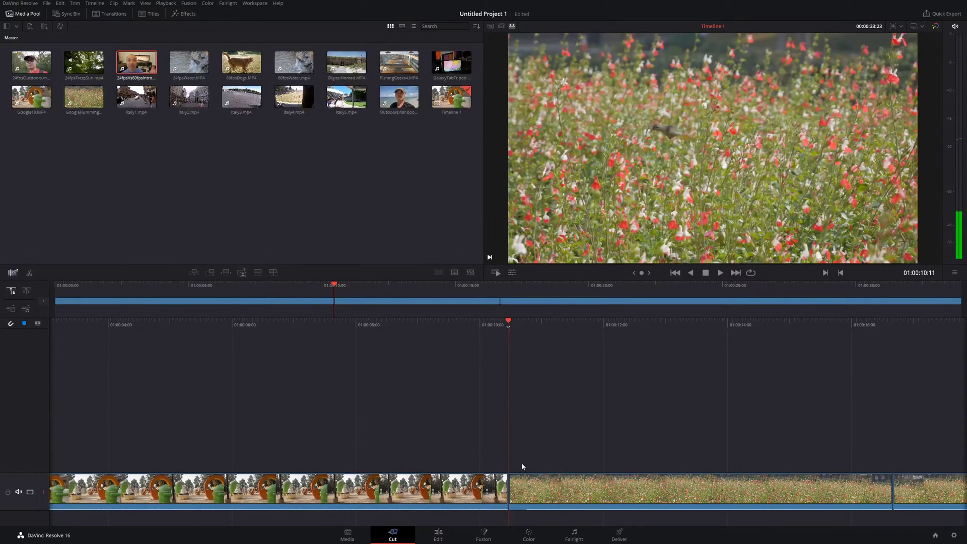
drag(587, 322, 598, 319)
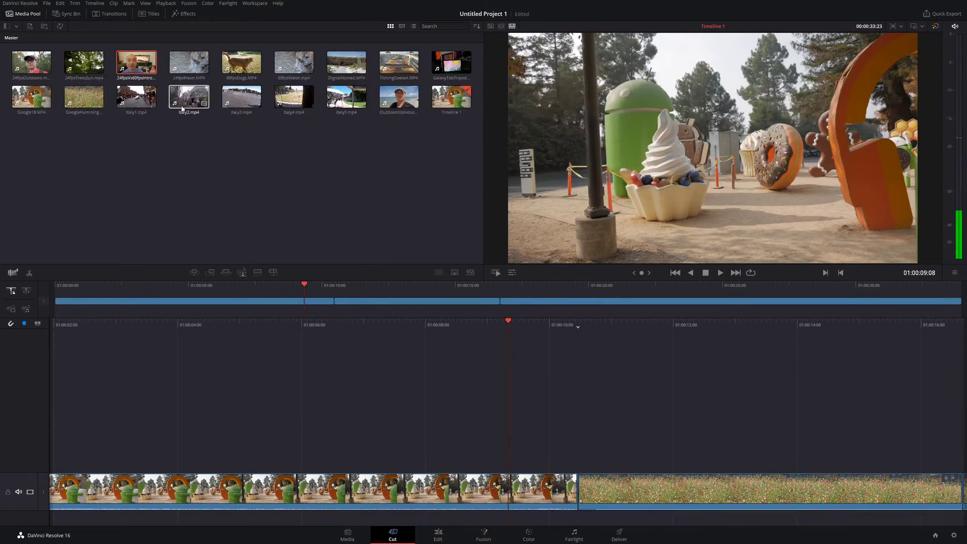
click(26, 67)
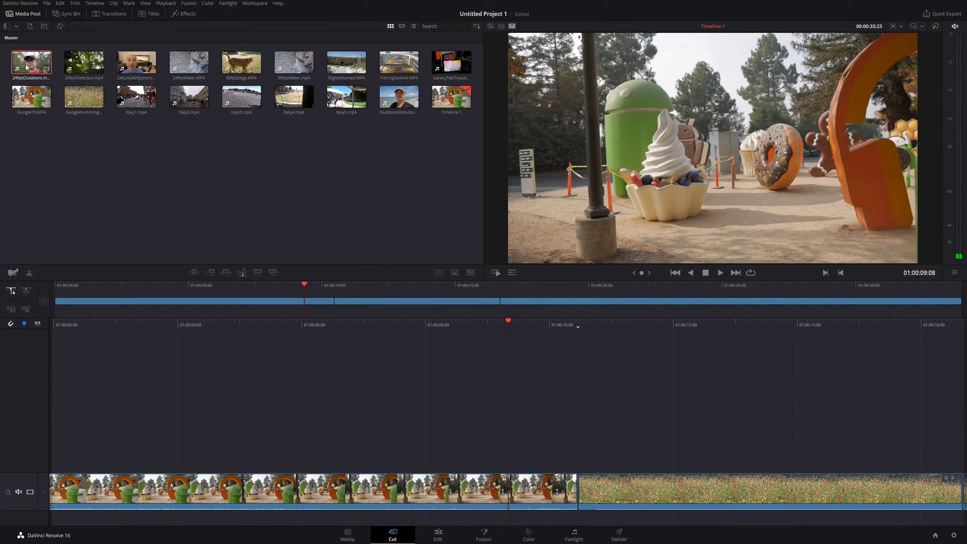
click(194, 274)
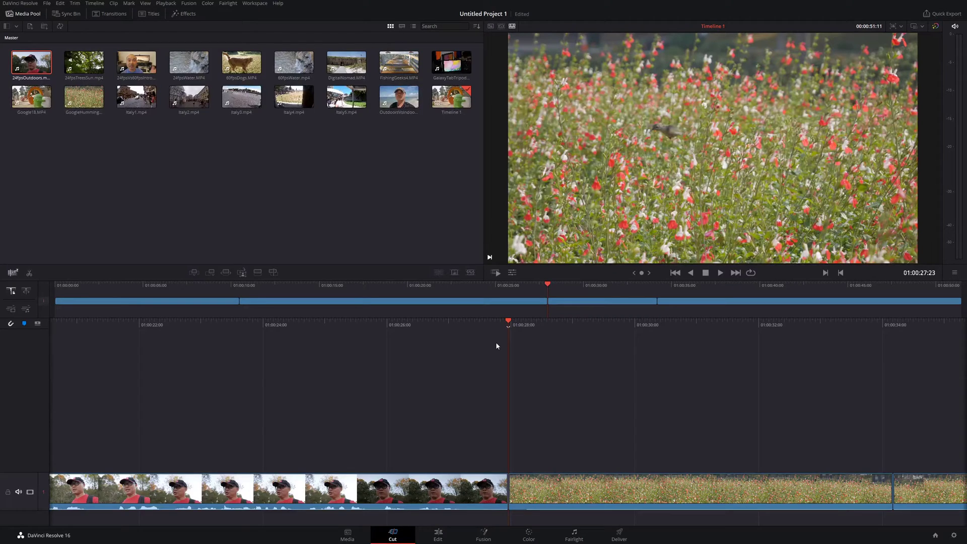
click(458, 285)
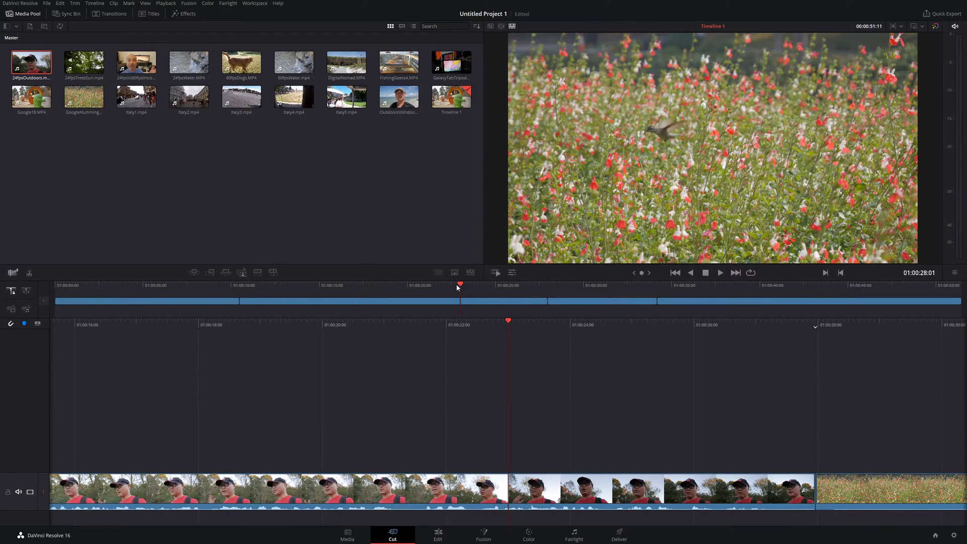
drag(458, 285, 306, 288)
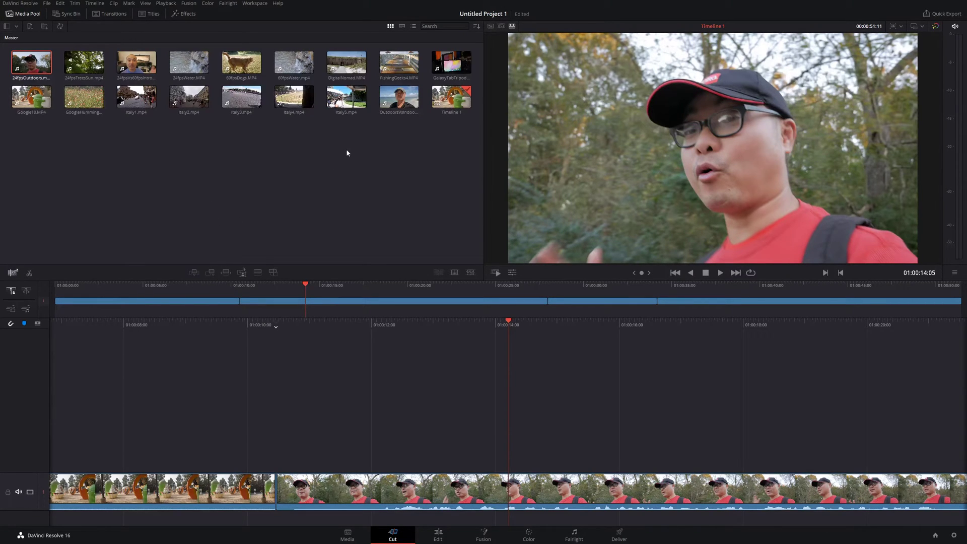
Append DigitalNomad.MP4 to the end of the timeline and scrub back through the appended clip.
click(348, 64)
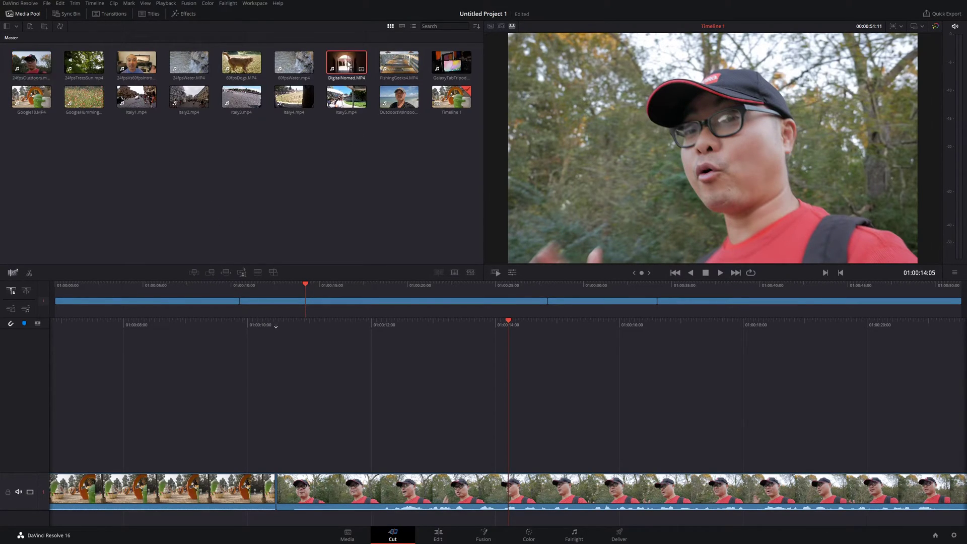
click(211, 273)
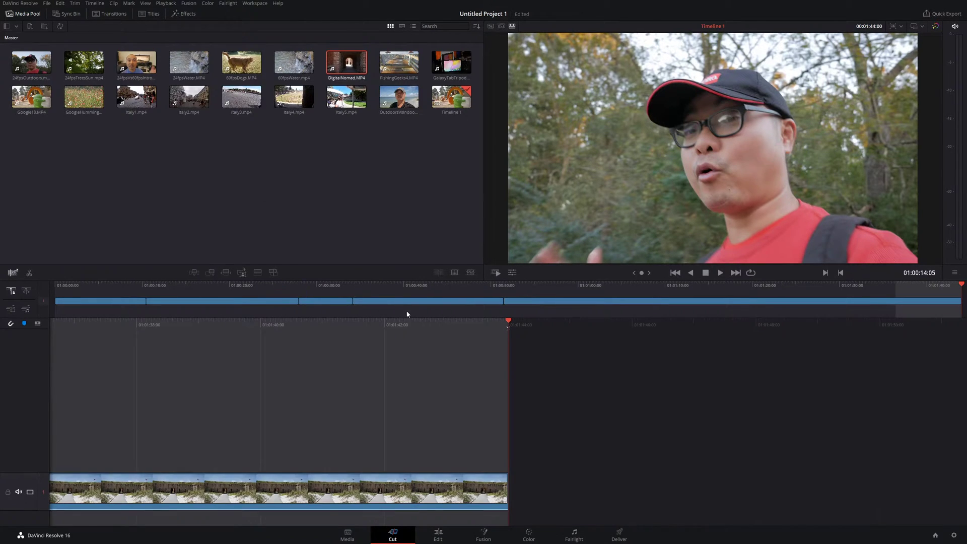
click(957, 286)
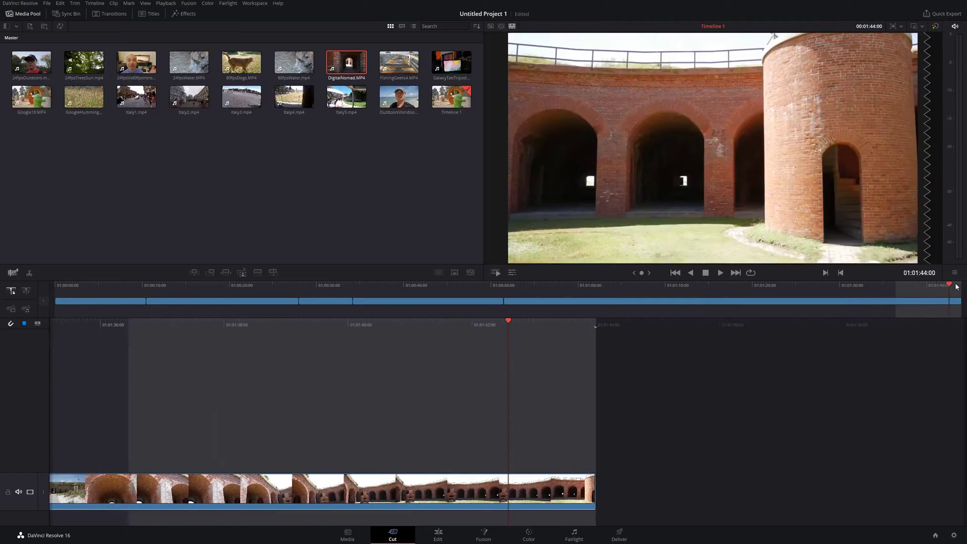
drag(957, 286, 709, 286)
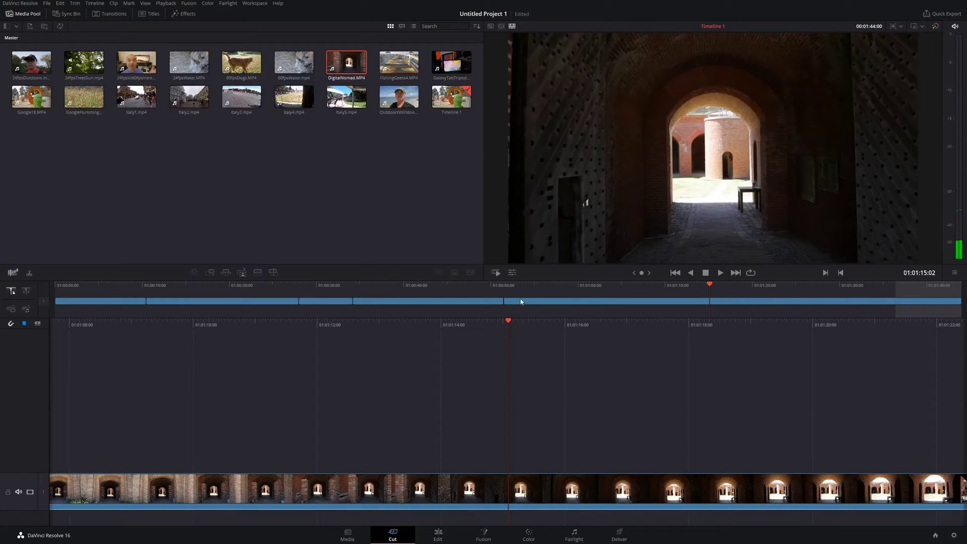
Ripple-overwrite the flower clip under the playhead at 01:00:40:22 with Italy2.mp4.
drag(527, 287, 412, 285)
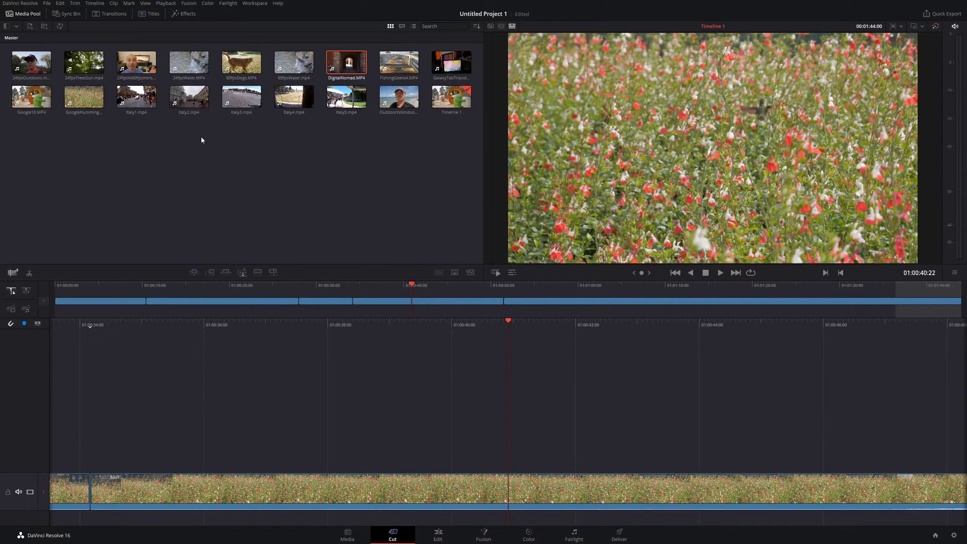
click(189, 96)
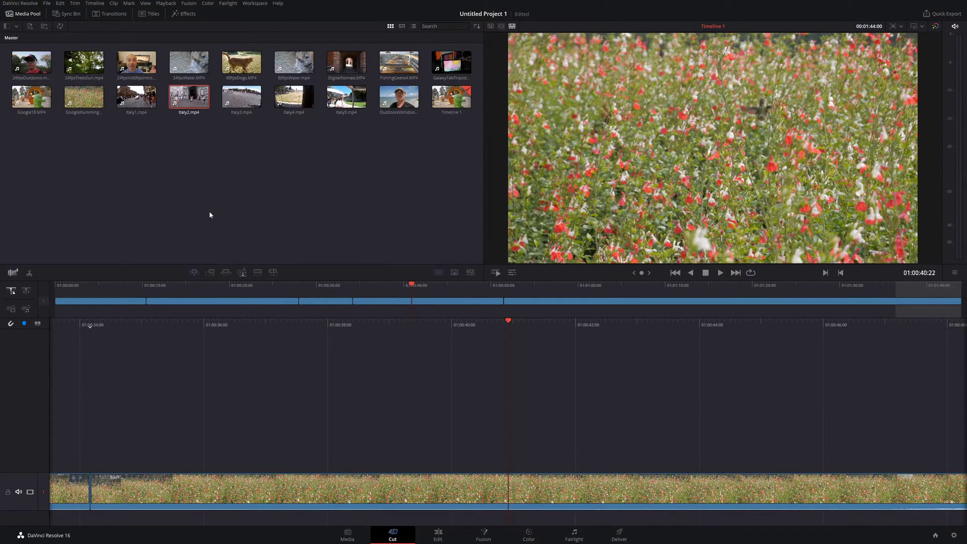
click(226, 273)
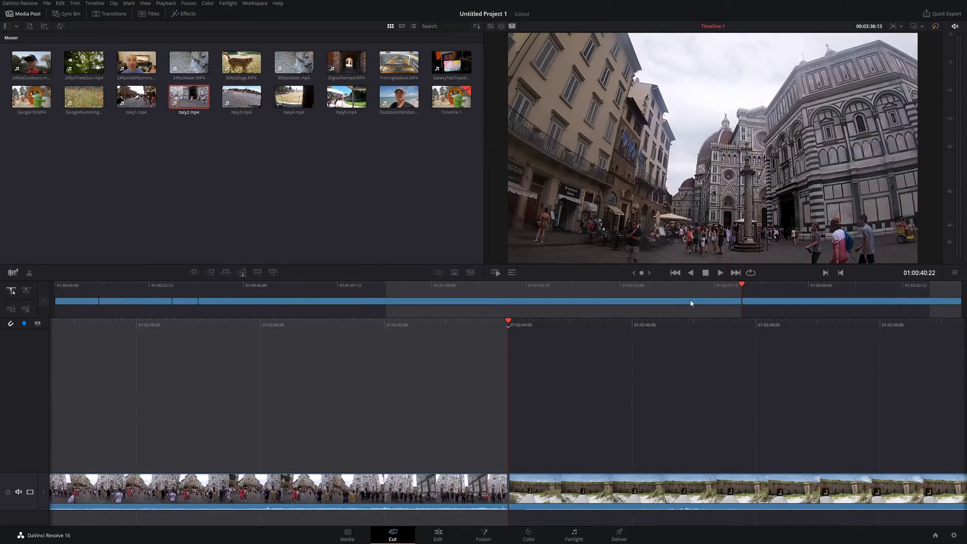
Scrub back through the Italy2.mp4 clip and add a close-up of it on track 2 at 01:00:42:18.
click(744, 284)
drag(745, 284, 236, 286)
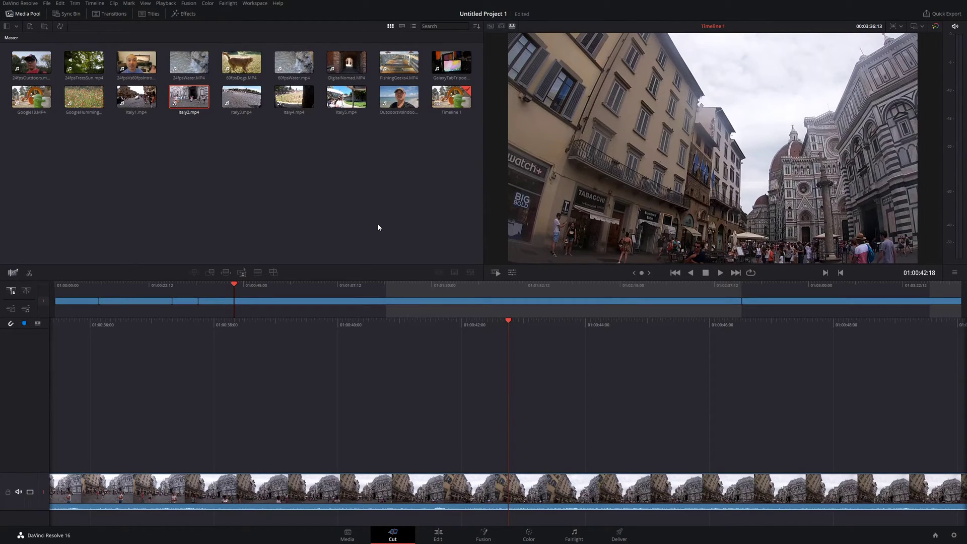
click(241, 61)
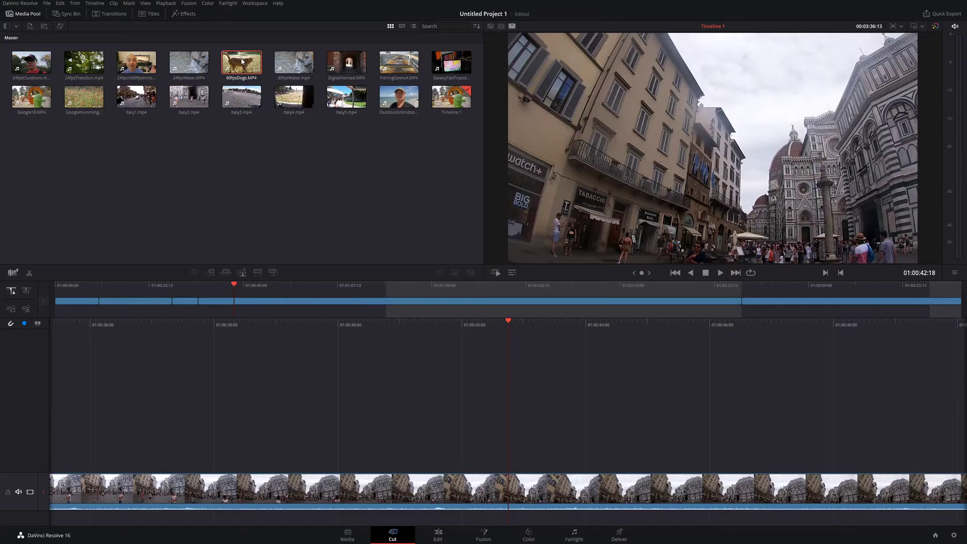
click(242, 272)
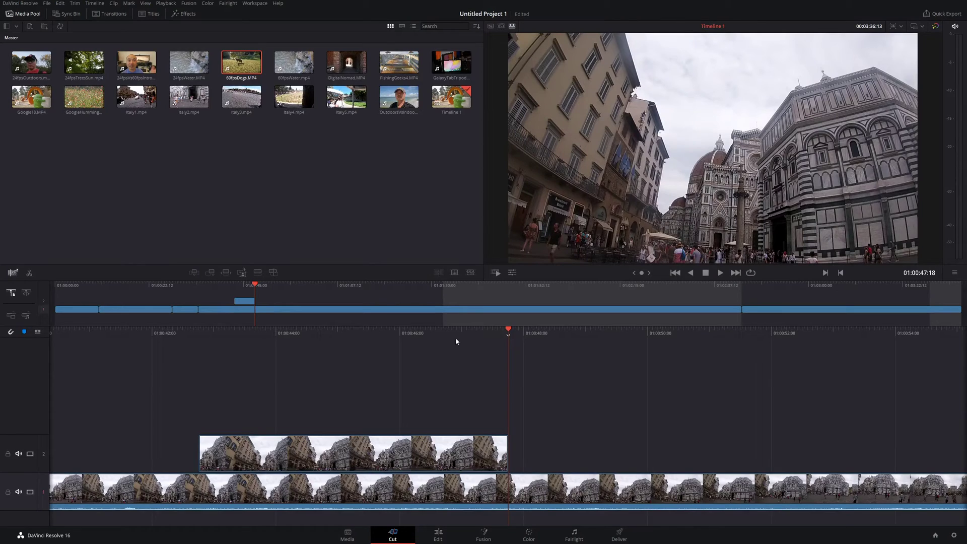
Scrub and play across the close-up on track 2 to compare it with the wide shot on track 1.
scroll(508, 462, up, 3)
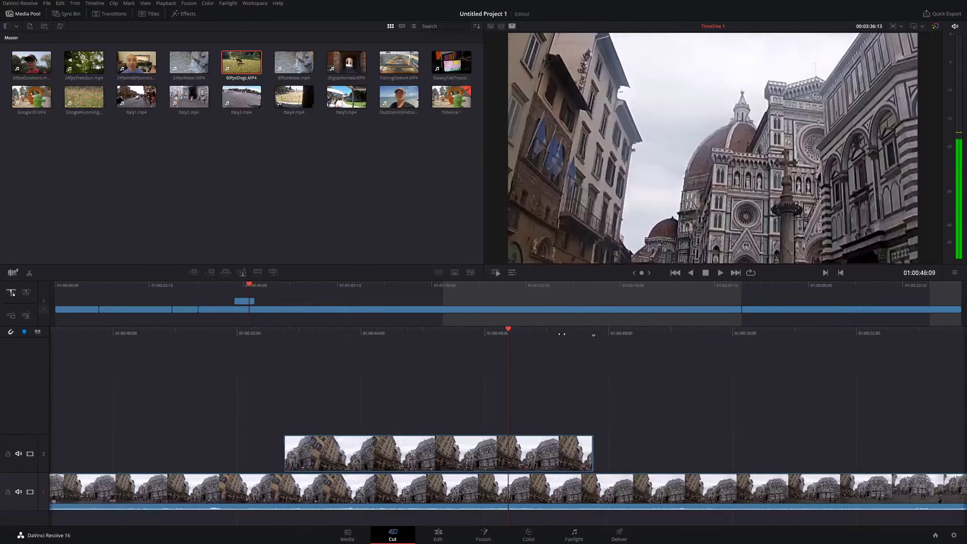
click(508, 462)
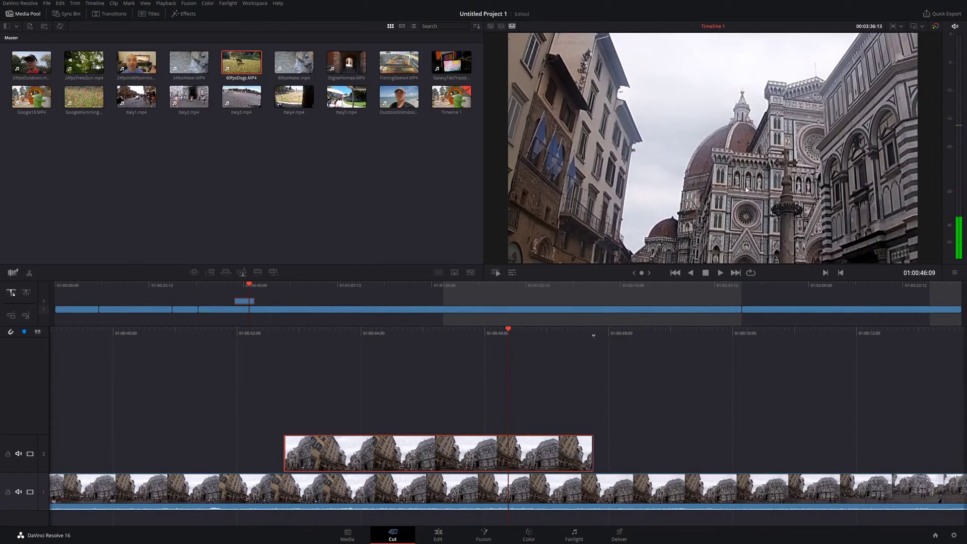
drag(524, 331, 638, 330)
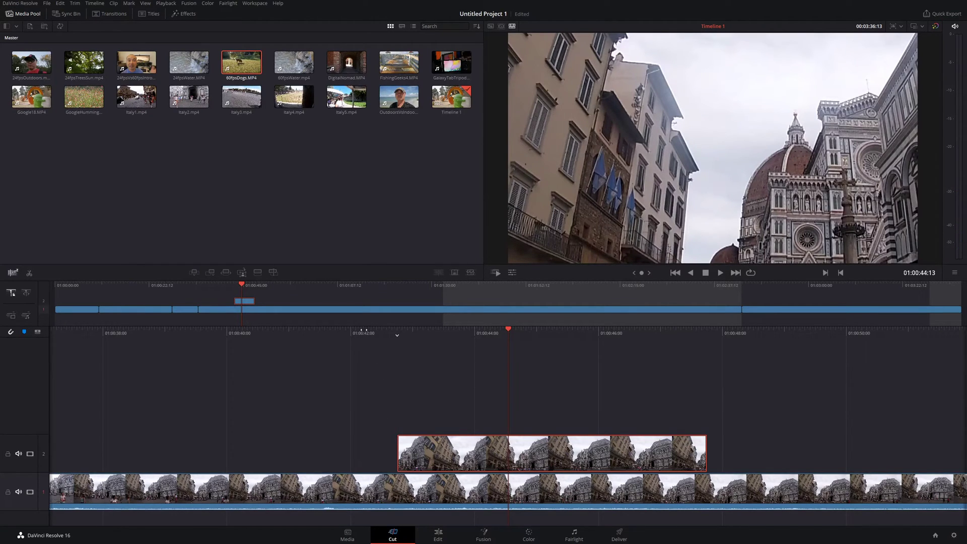
drag(364, 331, 555, 331)
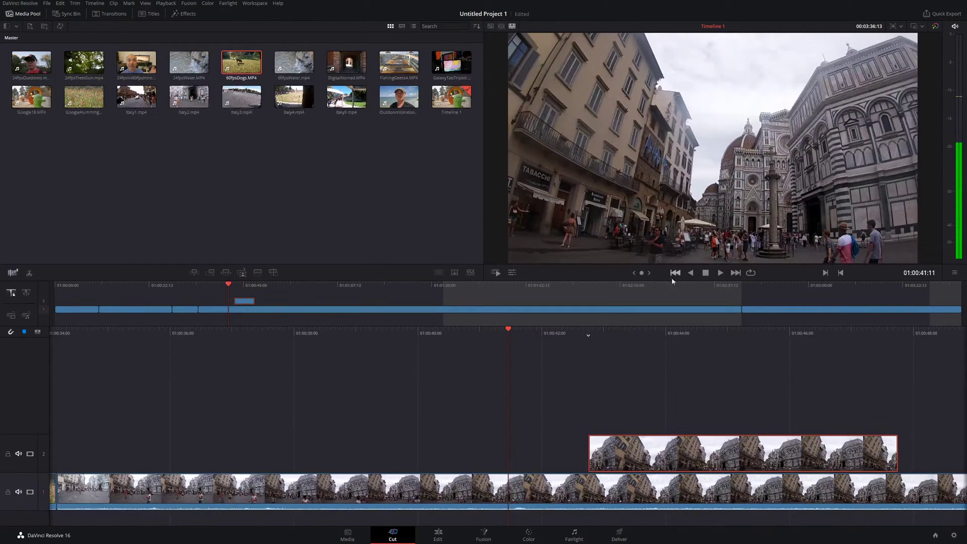
key(space)
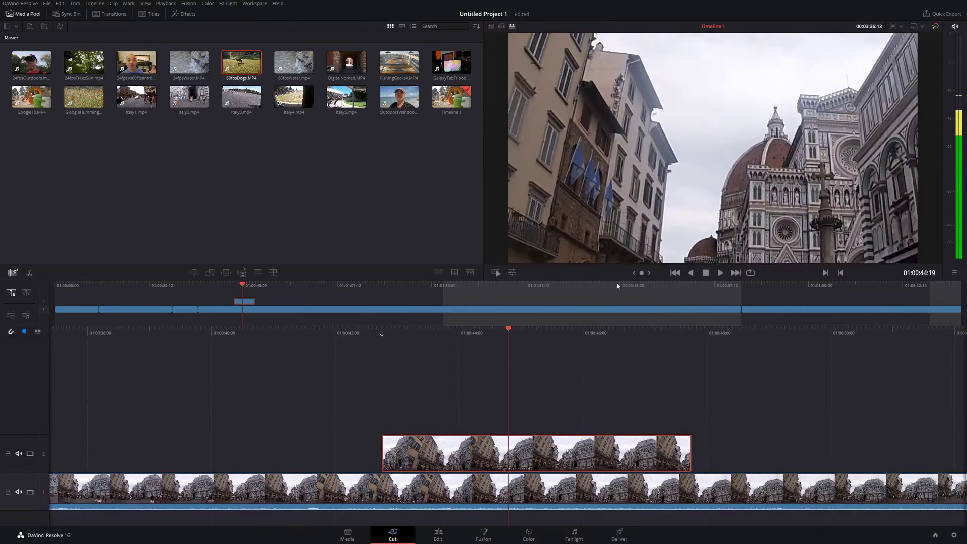
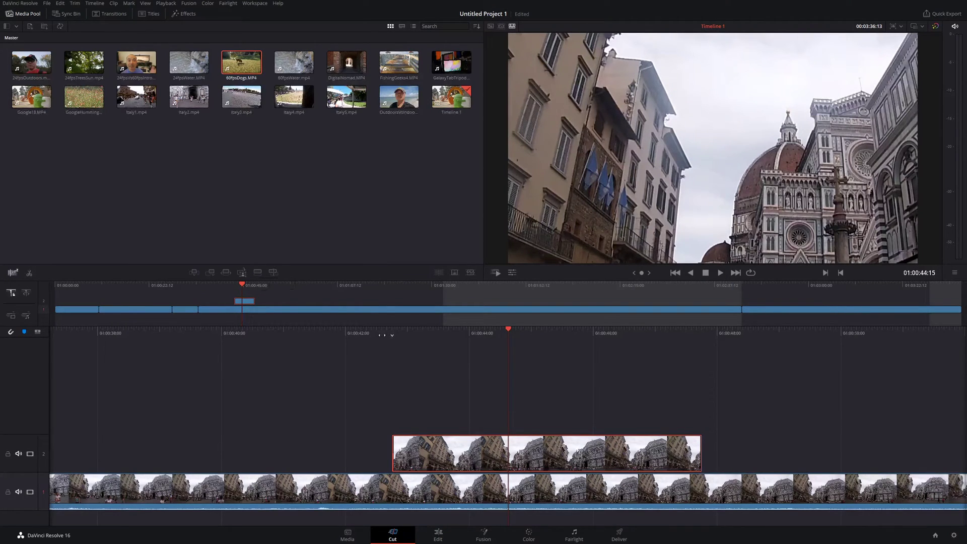
Place 24fpsTreesSun.mp4 on top of the Italy2.mp4 clip at 01:00:40:14.
drag(370, 330, 619, 346)
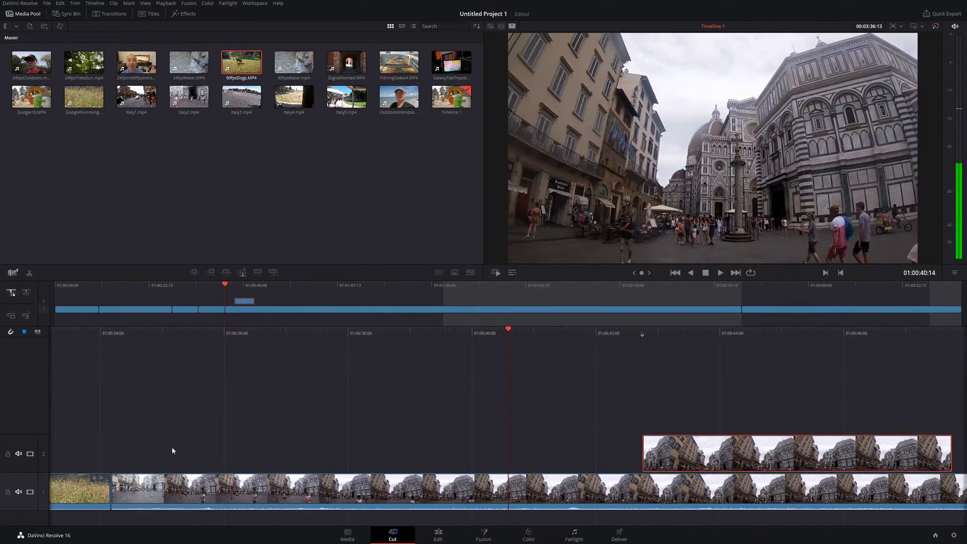
click(365, 499)
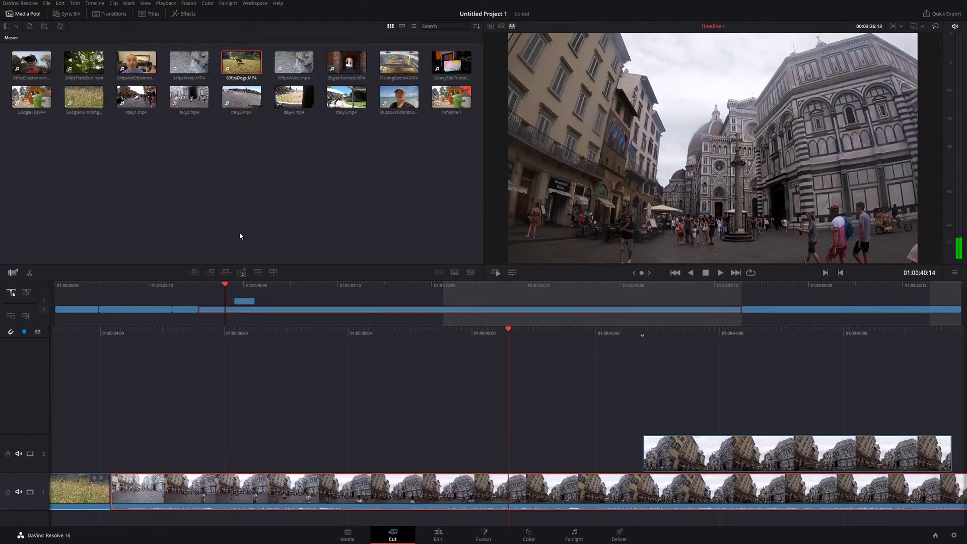
click(94, 67)
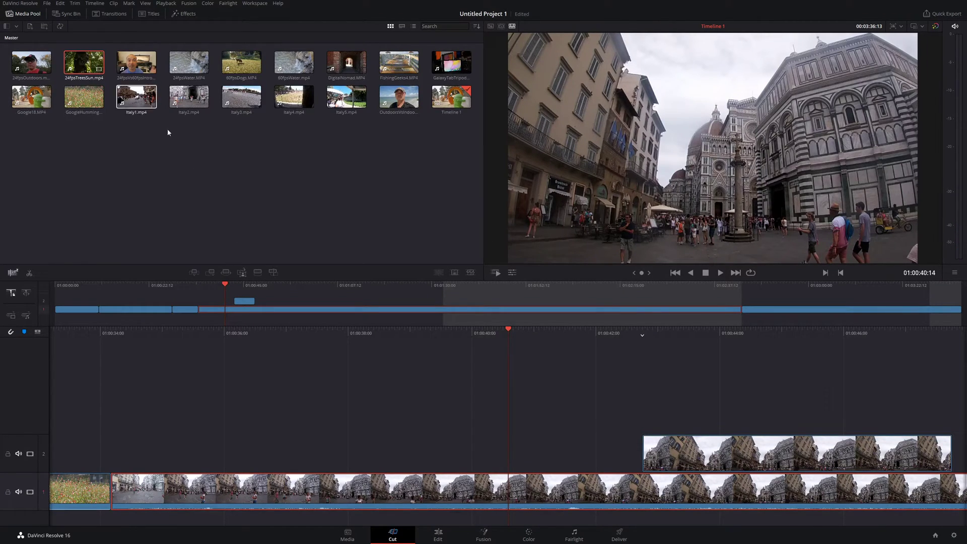
click(257, 274)
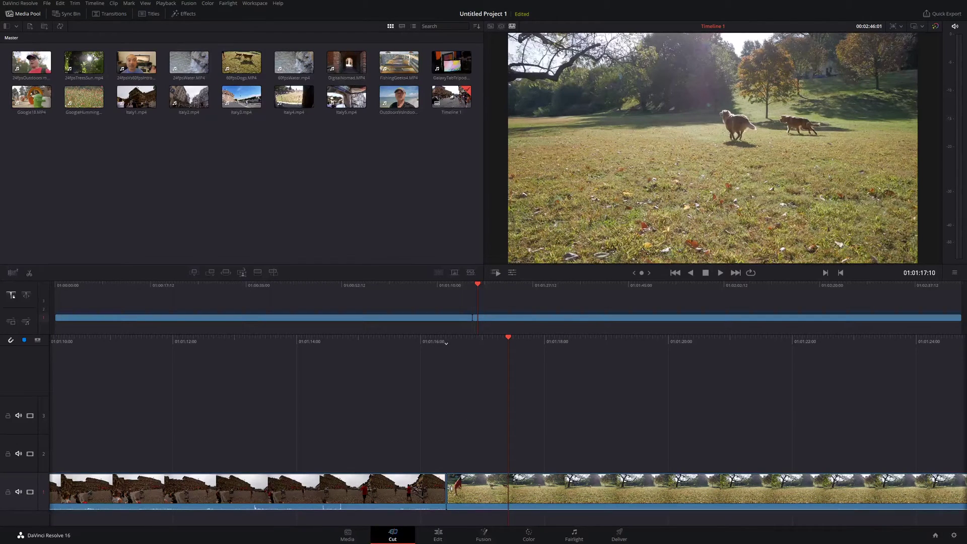
Add a cross dissolve at the cut between the street clip and the dogs clip, and play through it.
click(454, 272)
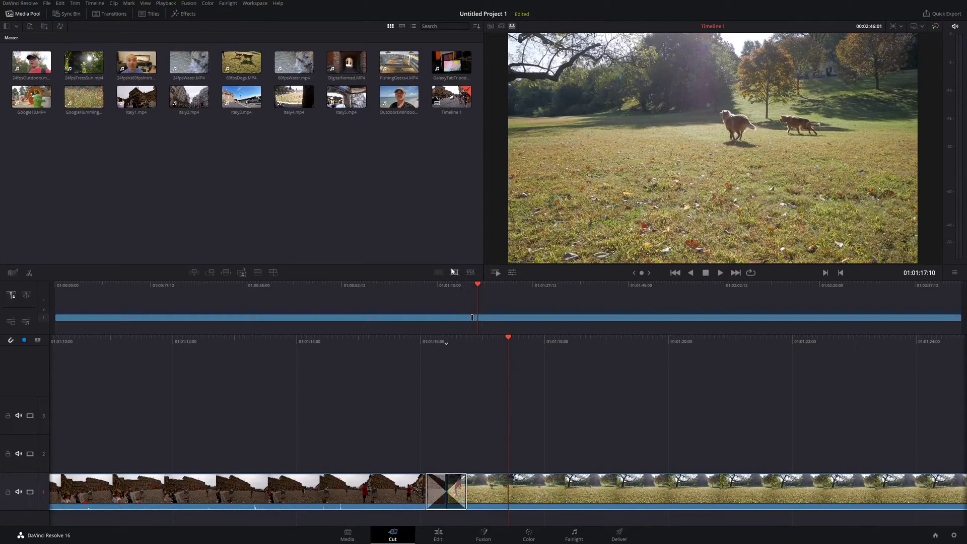
drag(433, 341, 540, 345)
key(space)
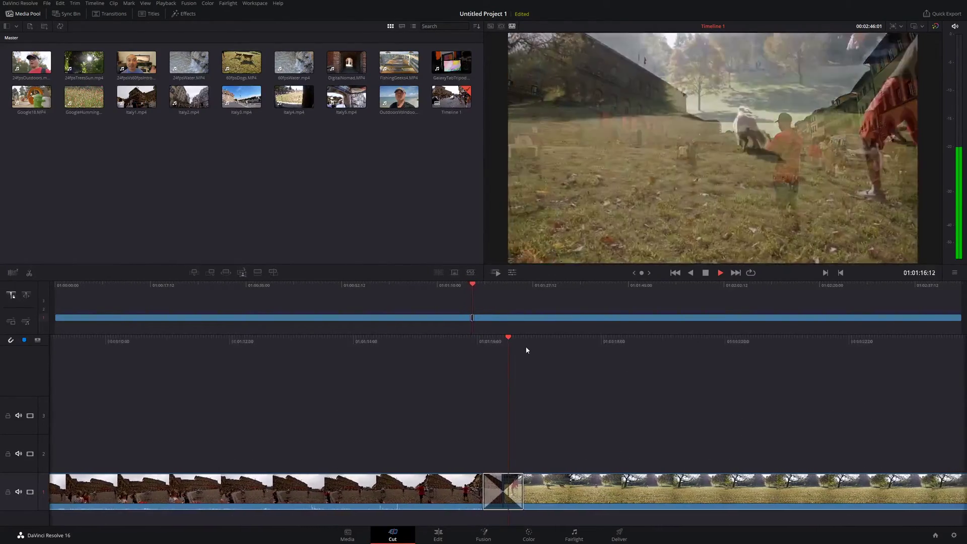
key(space)
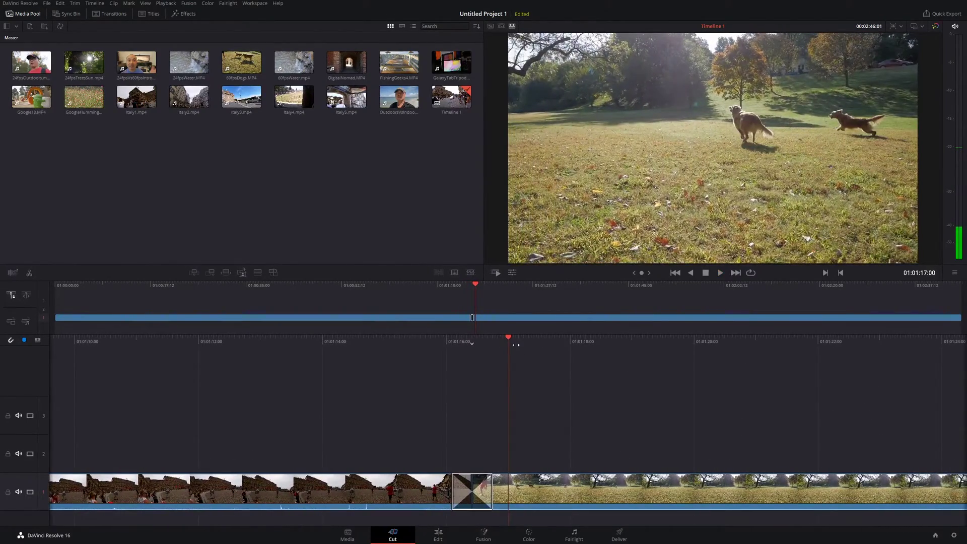
Delete the cross dissolve between the street clip and the dogs clip.
scroll(497, 463, up, 3)
click(498, 494)
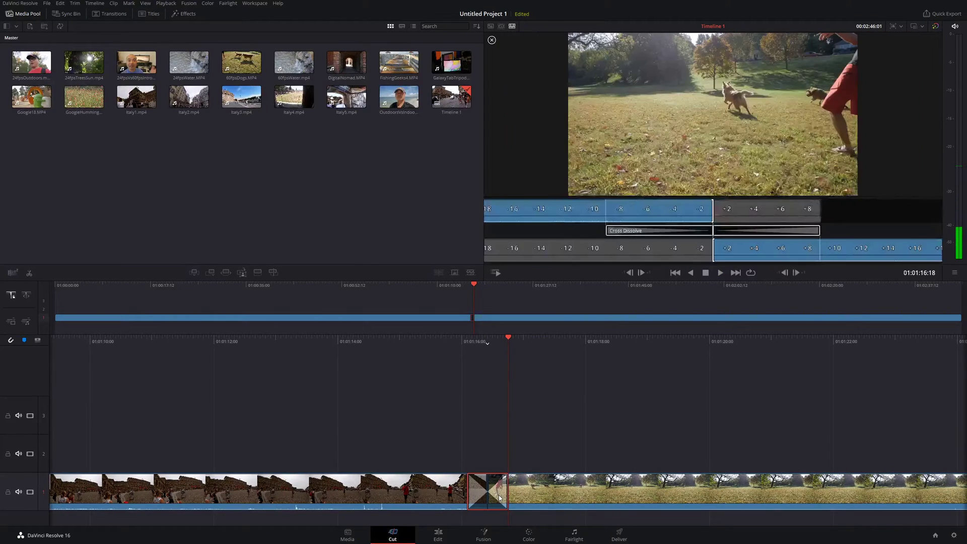
key(Delete)
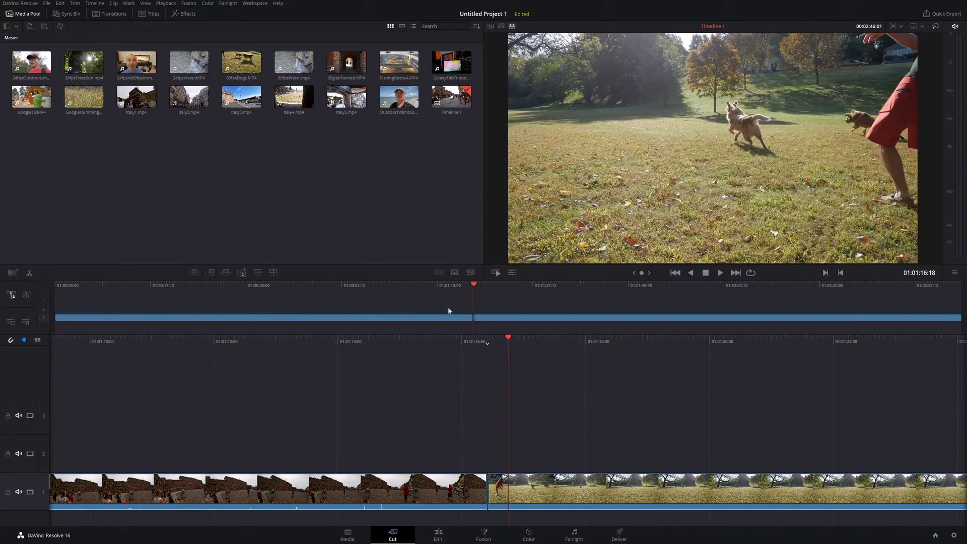
Add a Diamond Iris transition at the cut between the street clip and the dogs clip, and play through it.
click(109, 13)
scroll(184, 156, down, 3)
scroll(185, 160, up, 3)
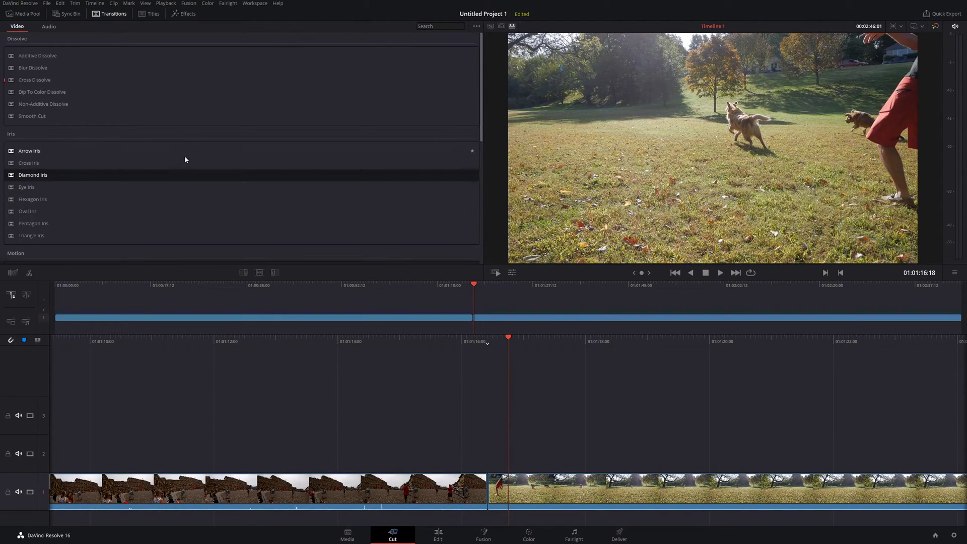
scroll(185, 160, down, 3)
drag(29, 105, 487, 488)
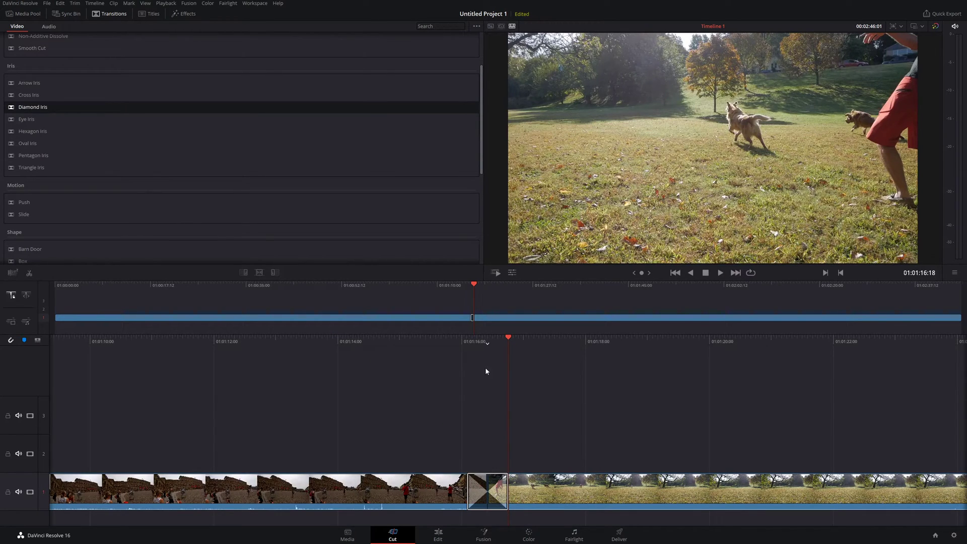
key(slash)
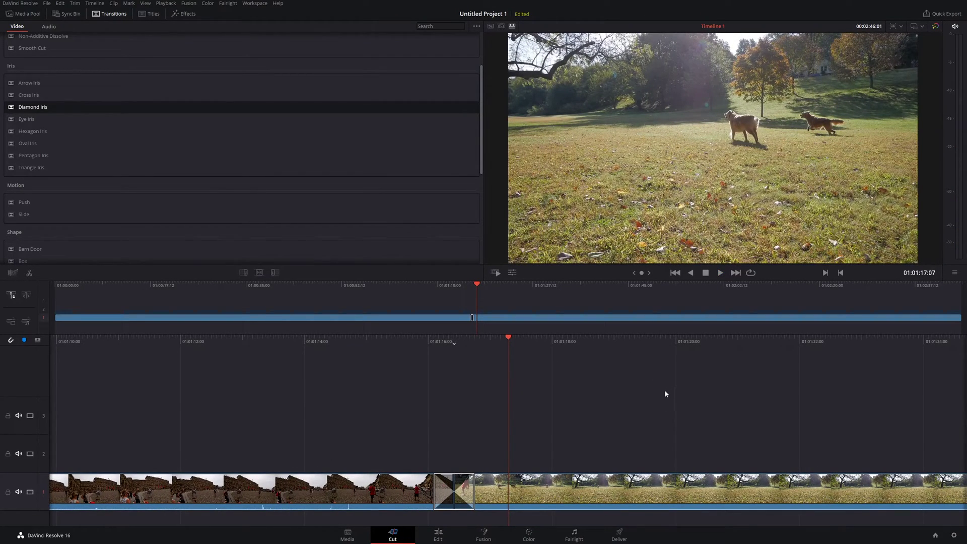
Return to the media pool and preview the timeline's dogs clip with Fast Review.
click(23, 13)
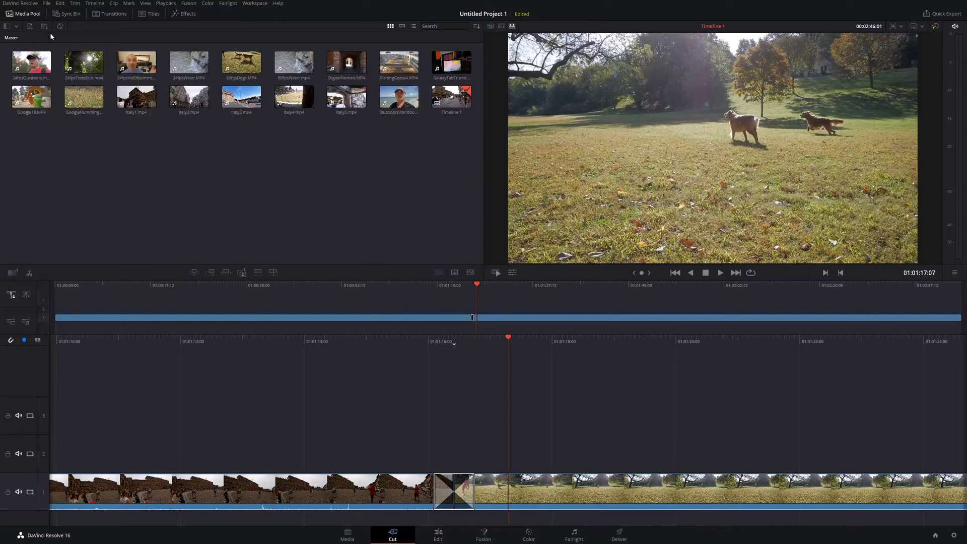
click(495, 272)
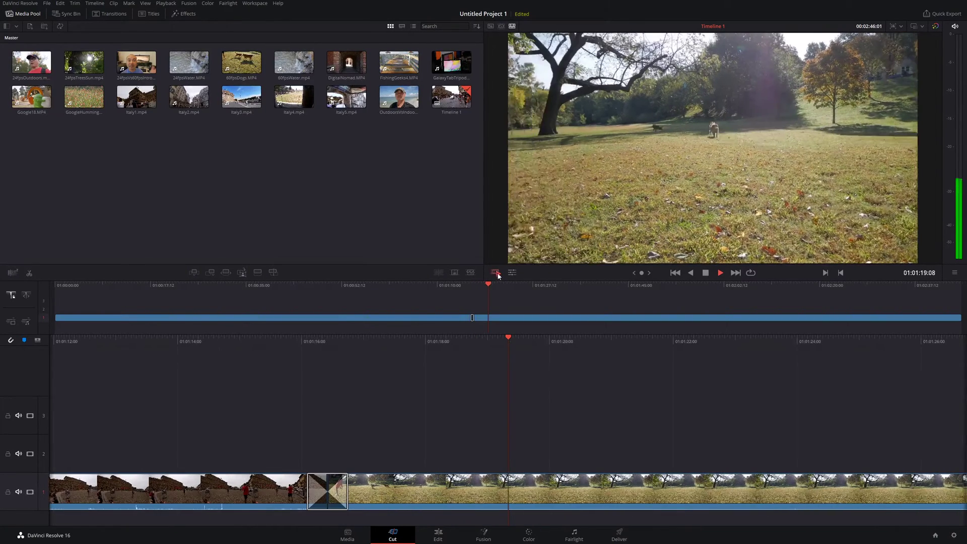
key(space)
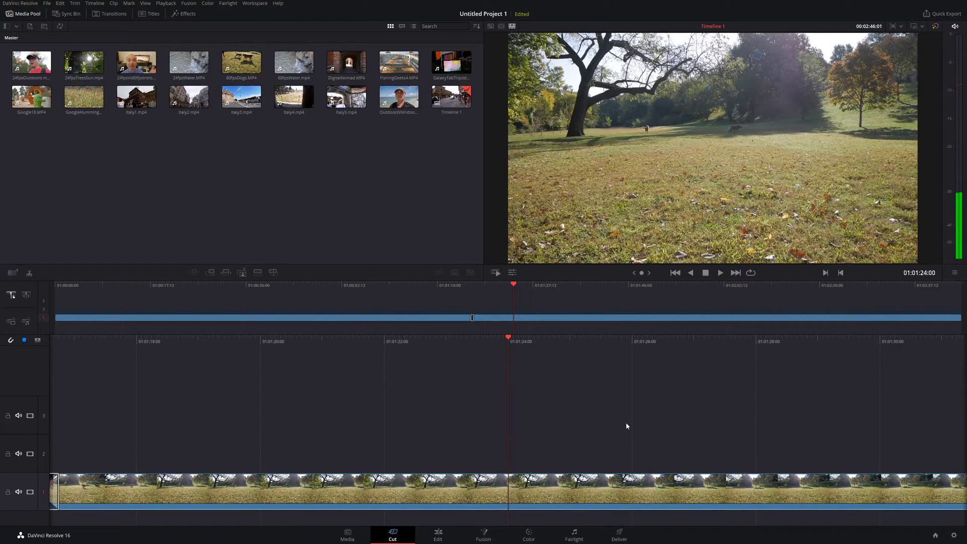
View all media pool clips as one source tape, scrub through them, and preview the talking-head footage with Fast Review.
click(503, 27)
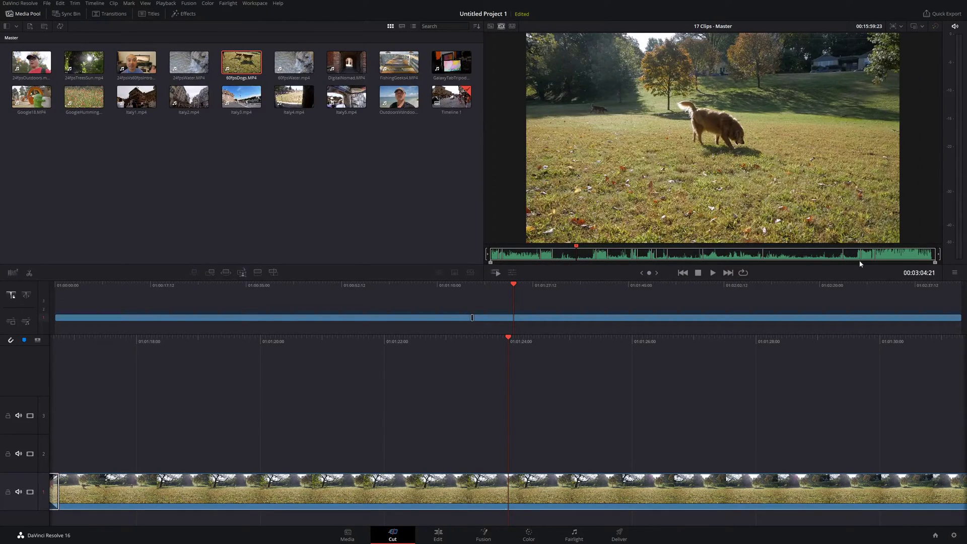
drag(582, 246, 515, 247)
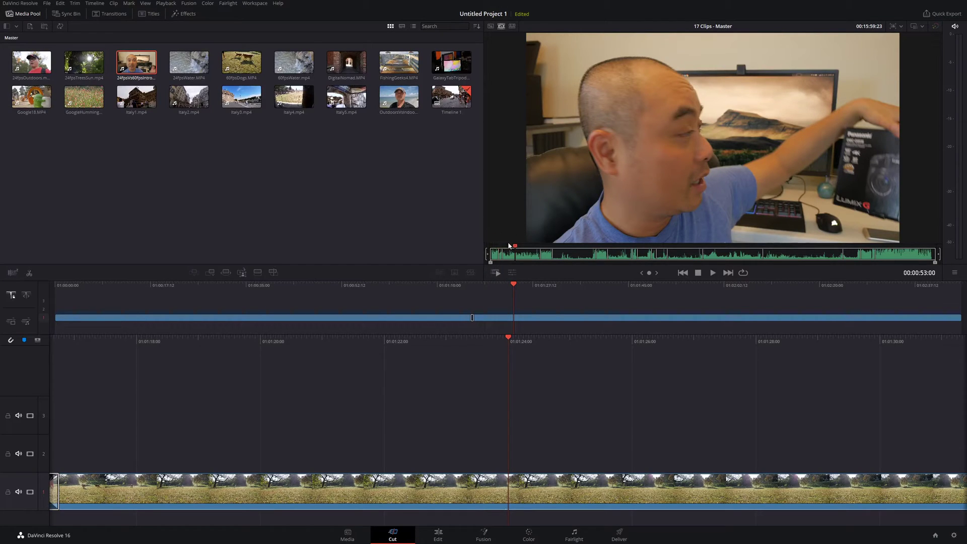
drag(515, 248, 500, 248)
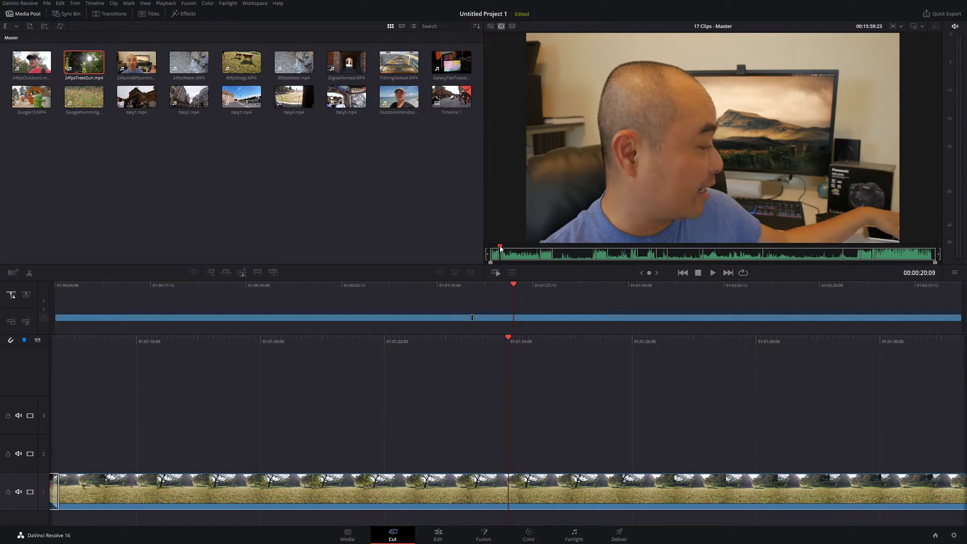
click(495, 272)
key(space)
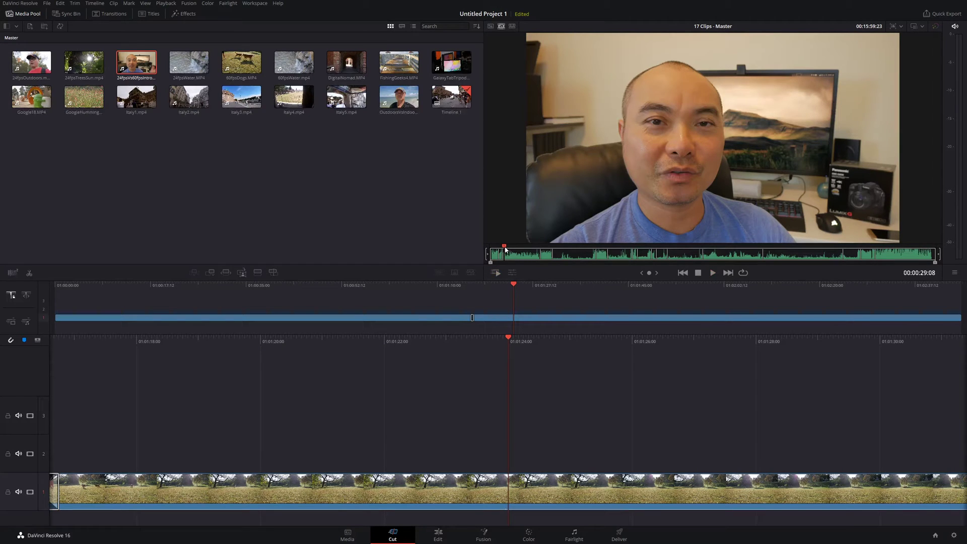
drag(524, 254, 584, 249)
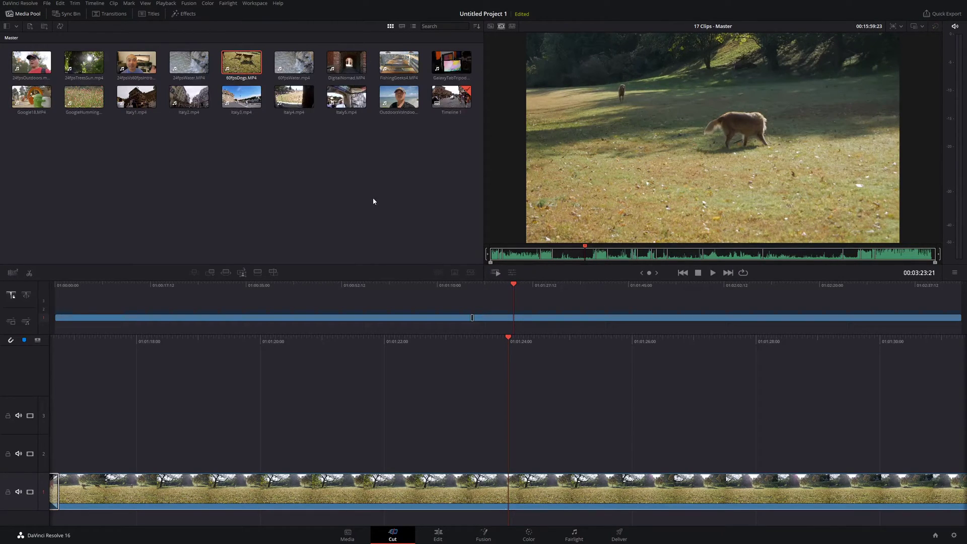
Try transforming the timeline's dogs clip with a 0.312 zoom and about -247 degrees rotation, then a 1.290 zoom, resetting after each.
key(q)
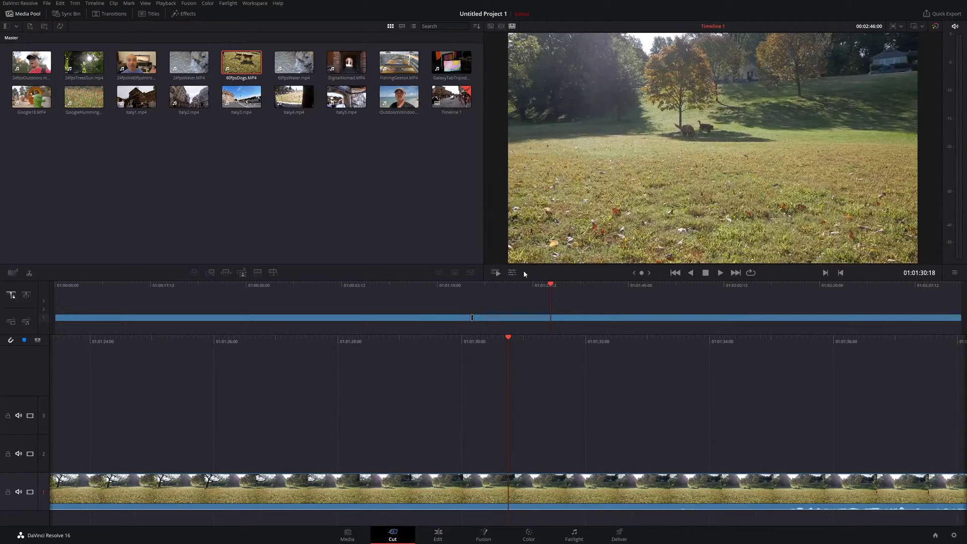
click(512, 273)
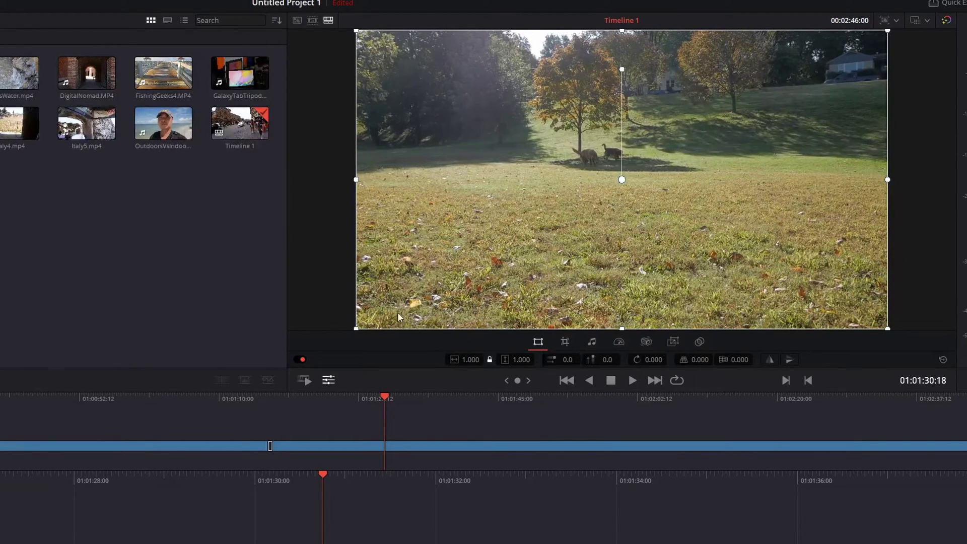
drag(355, 329, 539, 227)
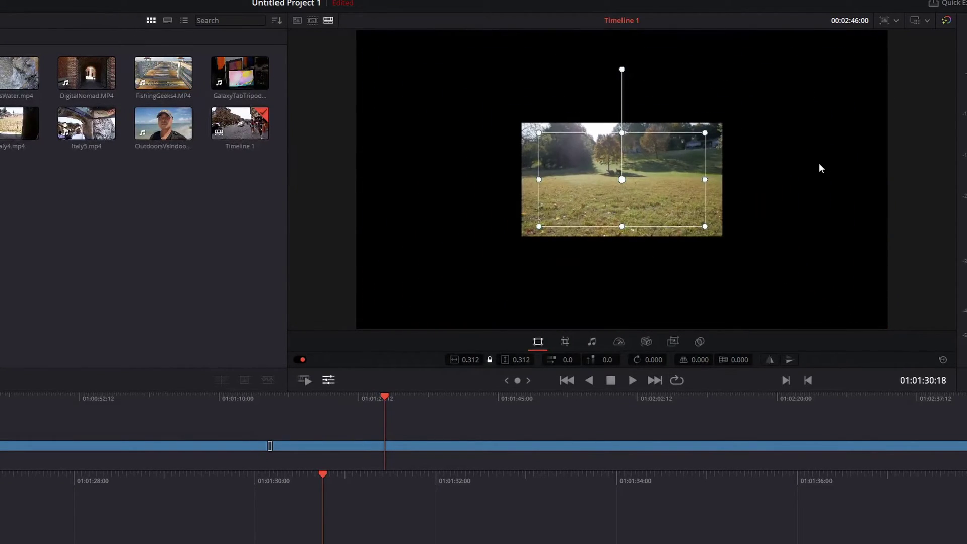
mouse_move(629, 182)
mouse_down()
mouse_move(714, 157)
mouse_move(632, 183)
mouse_up()
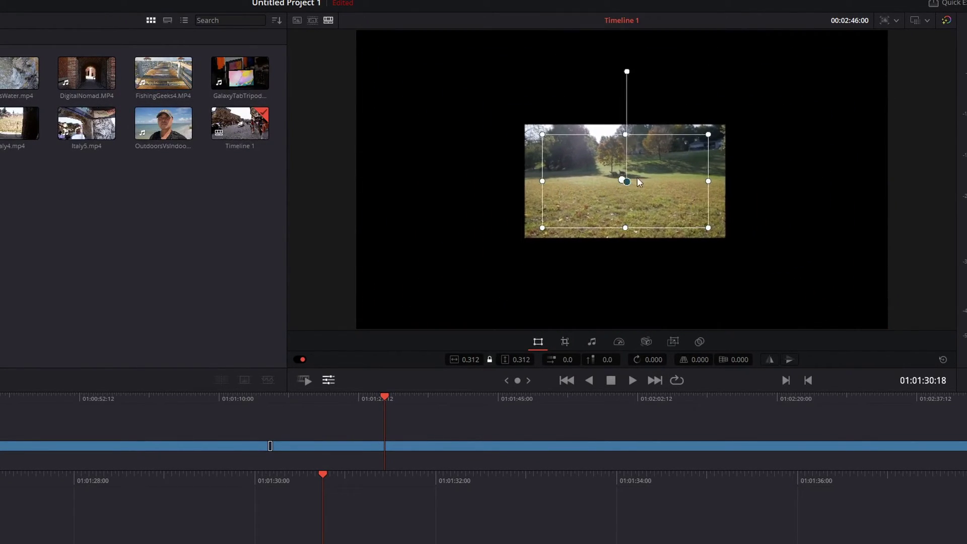
drag(626, 71, 487, 239)
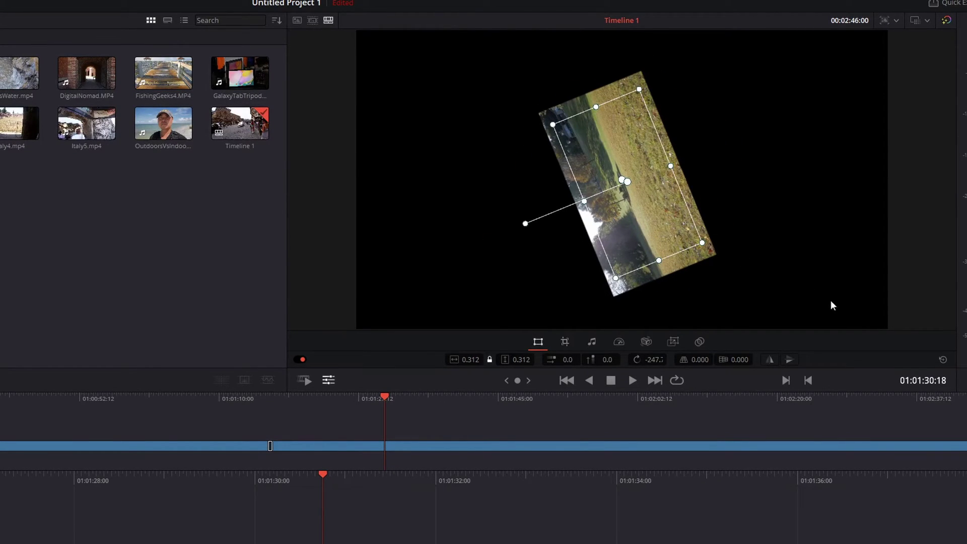
click(943, 361)
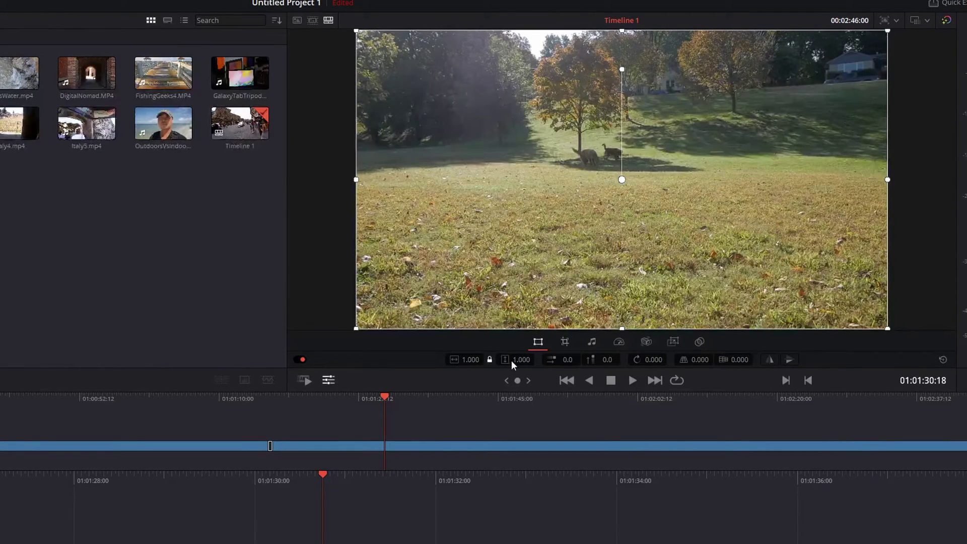
drag(474, 359, 504, 359)
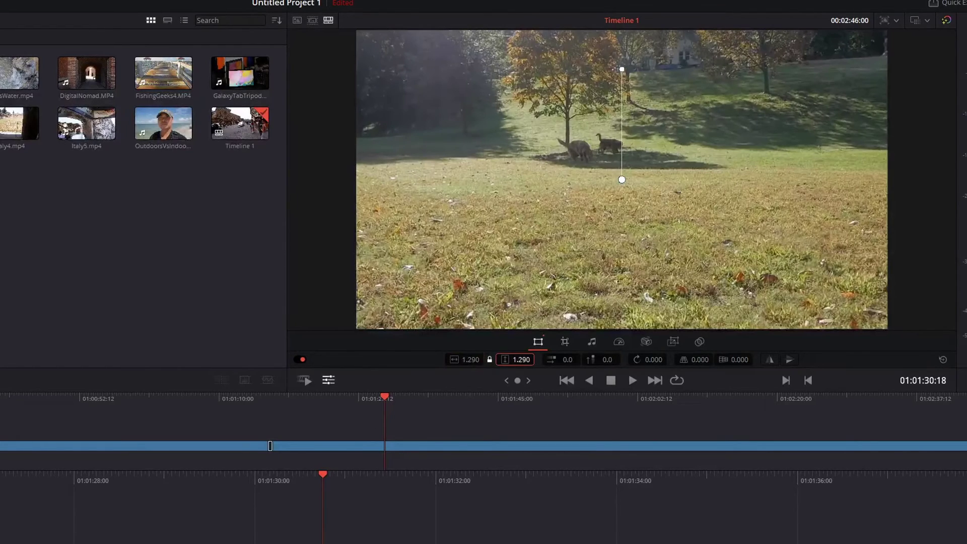
click(942, 359)
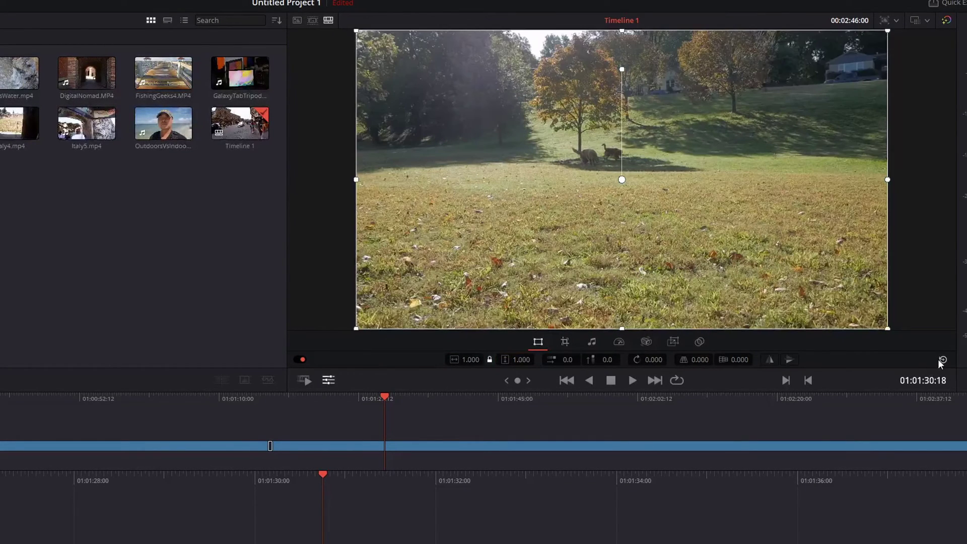
Try cropping the dogs clip to 7.982 left, 42.08 right, 50 top and 14.39 bottom, and reset the crop.
click(565, 342)
drag(886, 180, 667, 180)
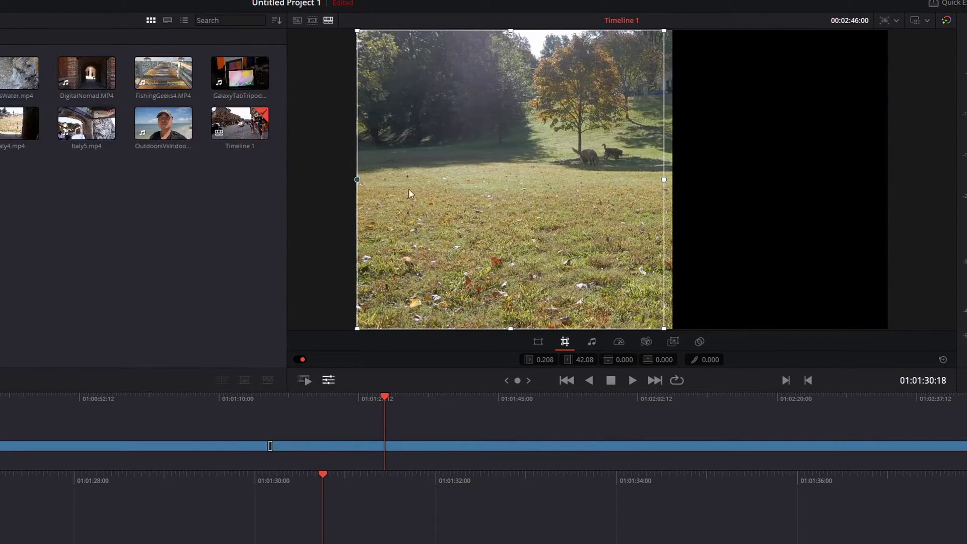
drag(389, 188, 471, 173)
drag(552, 31, 594, 180)
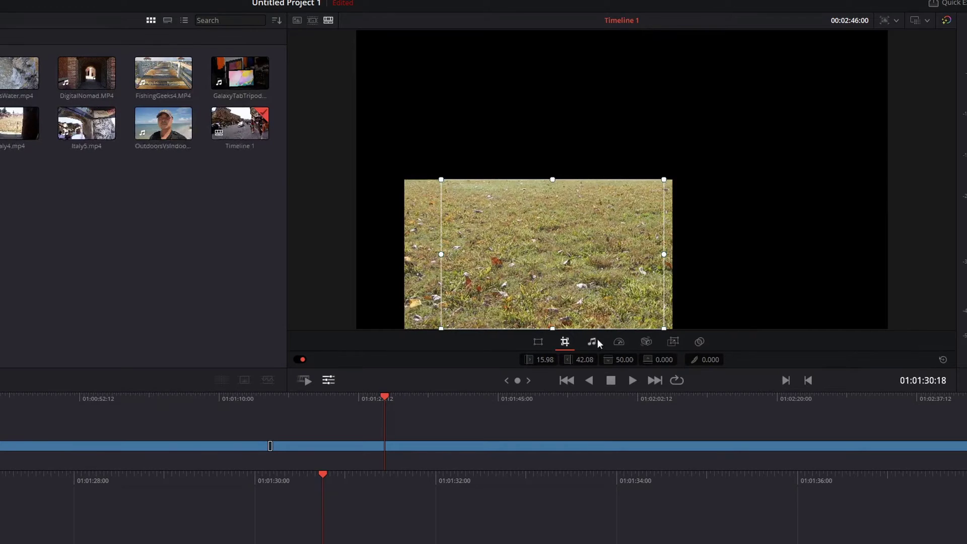
drag(554, 327, 554, 285)
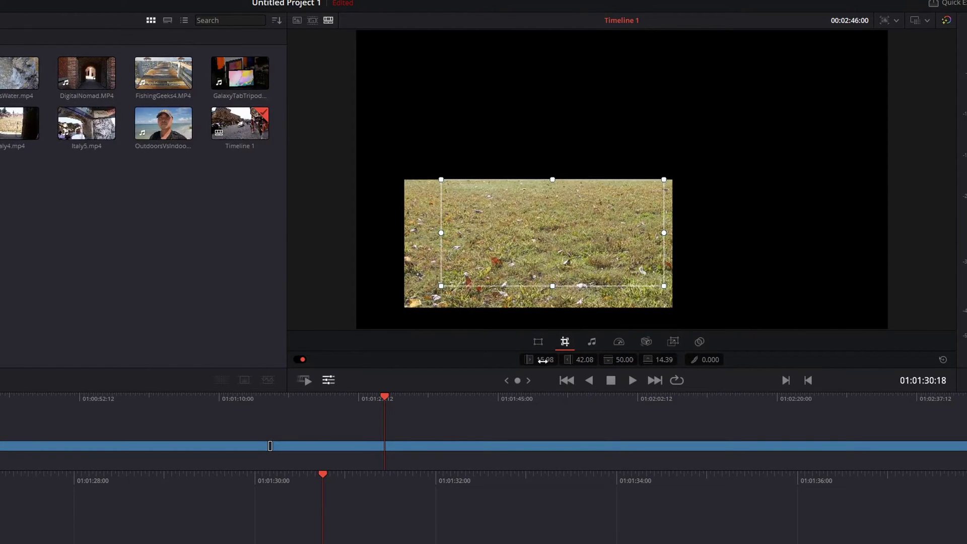
mouse_move(534, 359)
mouse_down()
mouse_move(584, 360)
mouse_move(538, 364)
mouse_up()
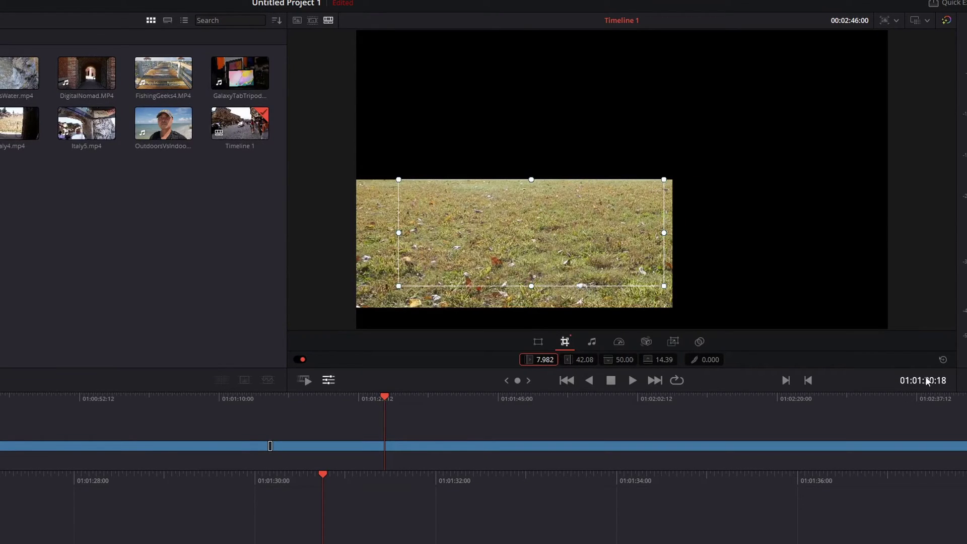
click(943, 359)
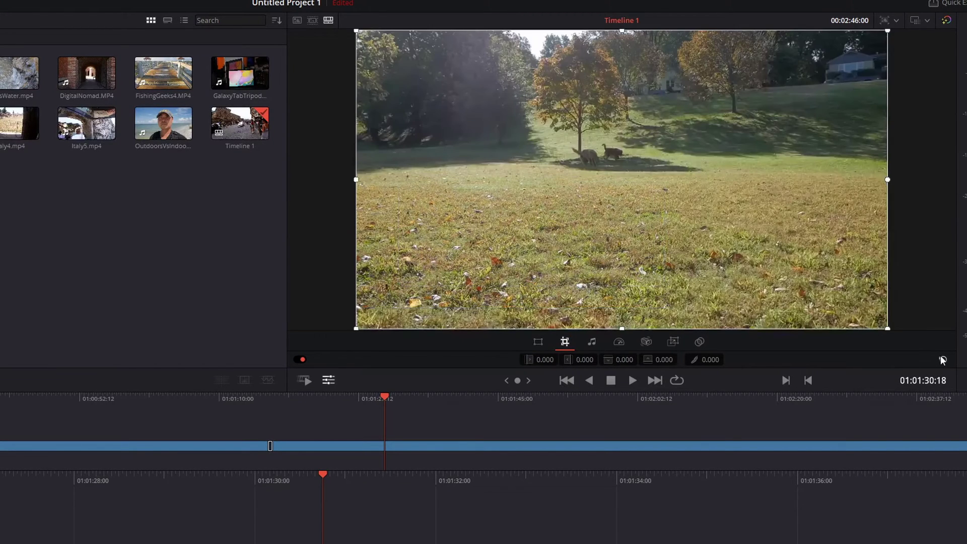
View the dogs clip's volume control, try a clip speed of 0.7 with playback, and reset the speed.
click(592, 342)
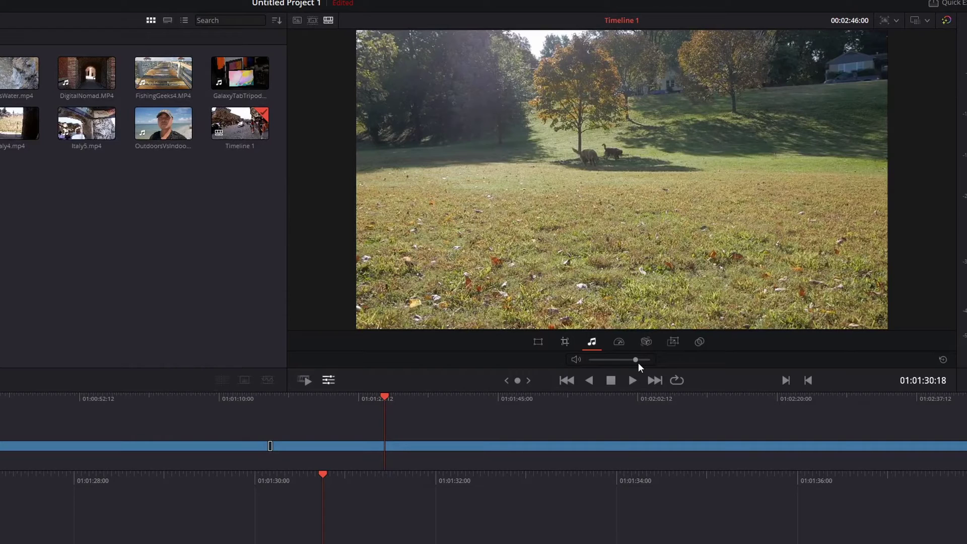
click(619, 342)
drag(586, 359, 569, 359)
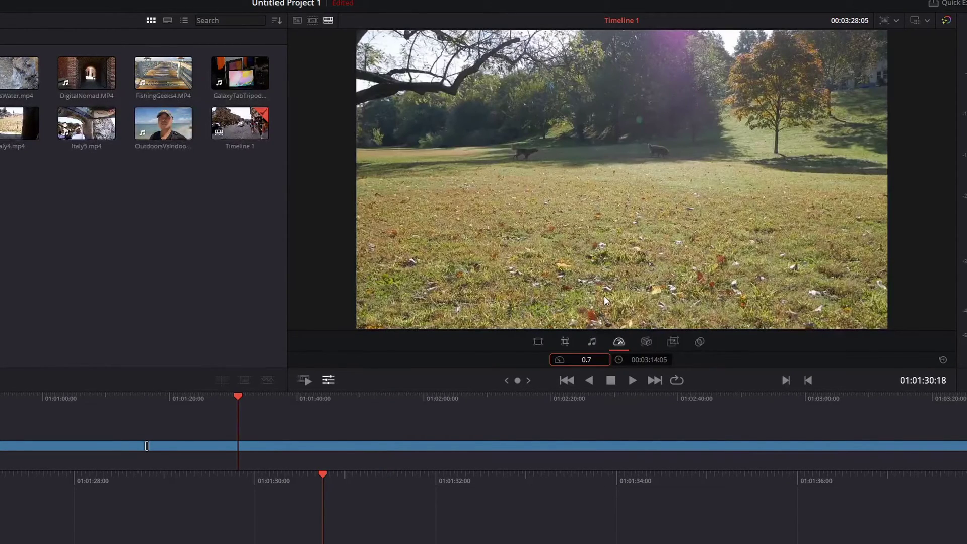
click(632, 380)
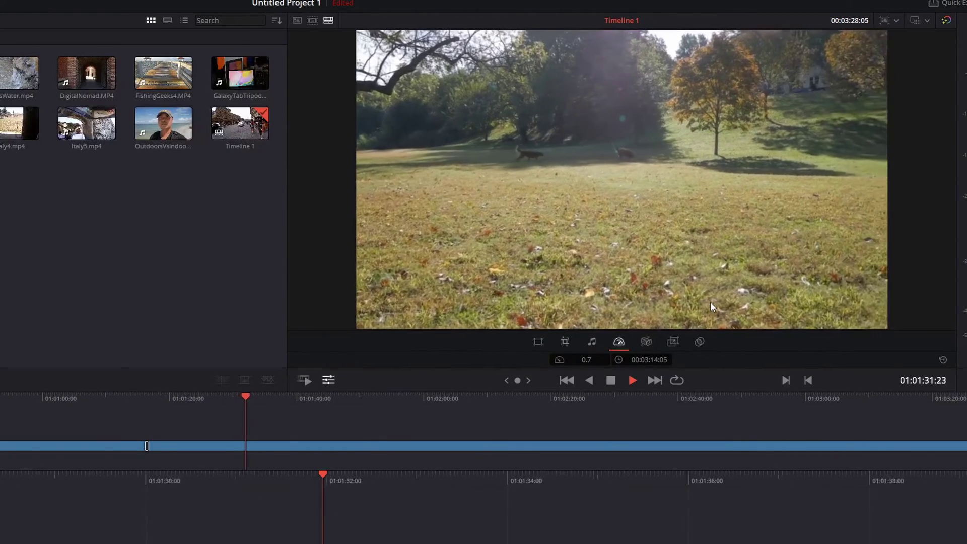
key(space)
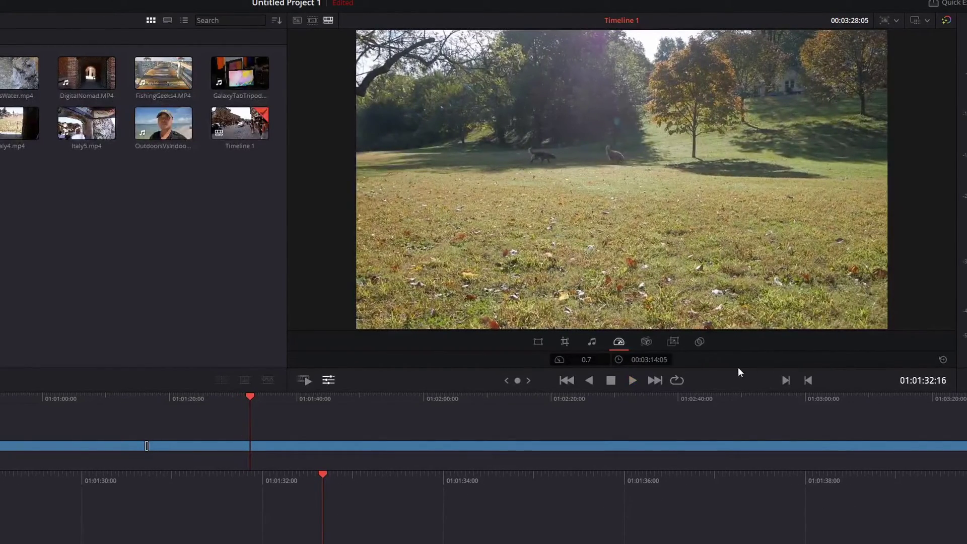
click(940, 361)
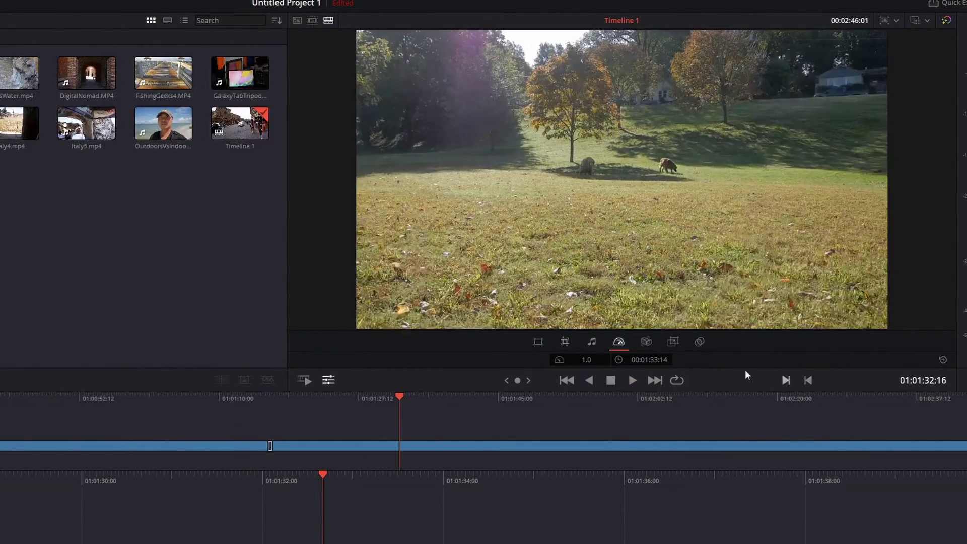
Examine the Stabilizer and Lens Correction settings for the dogs clip, closing each without applying it.
click(647, 342)
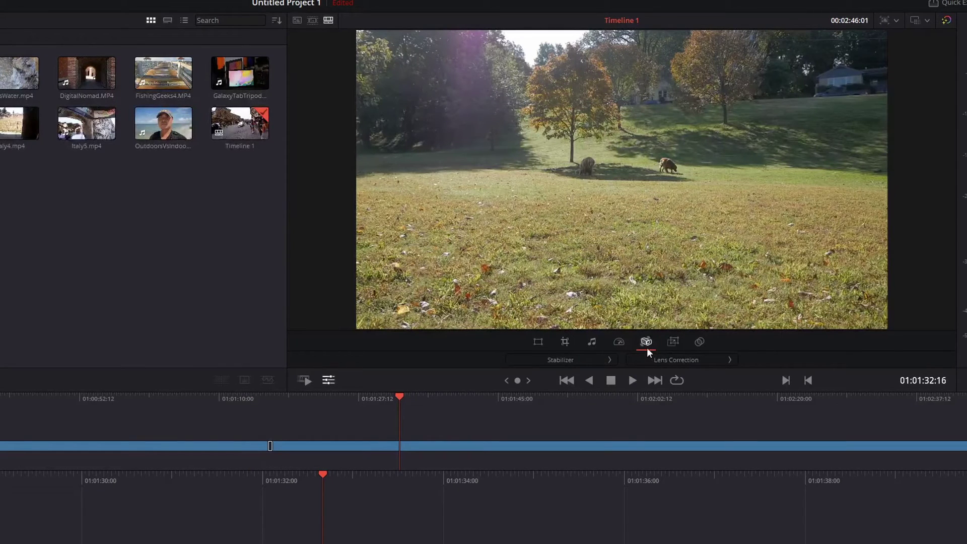
click(594, 359)
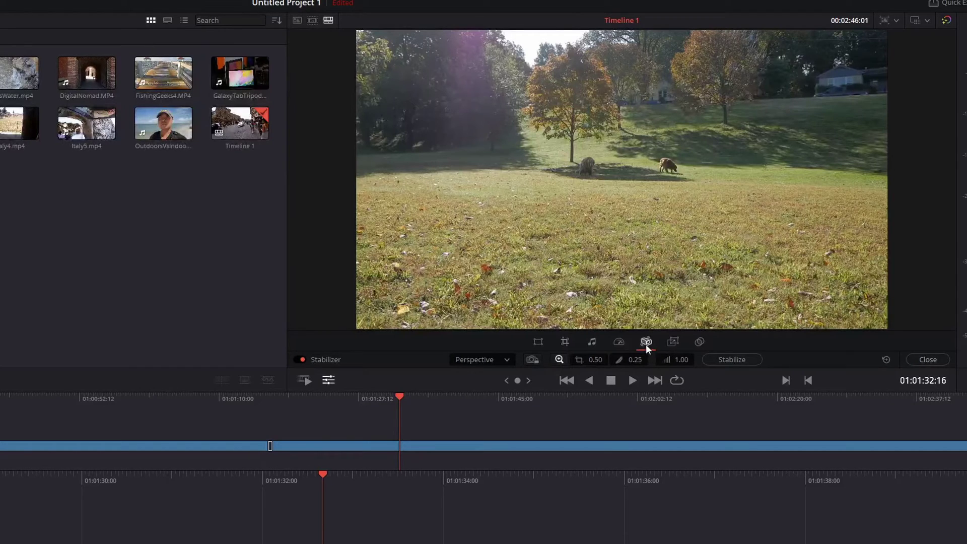
click(911, 360)
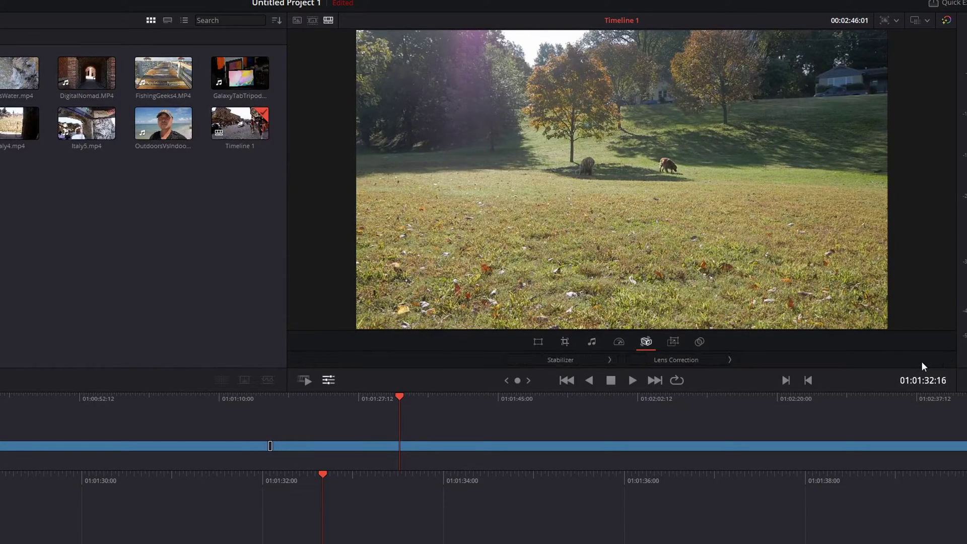
click(688, 362)
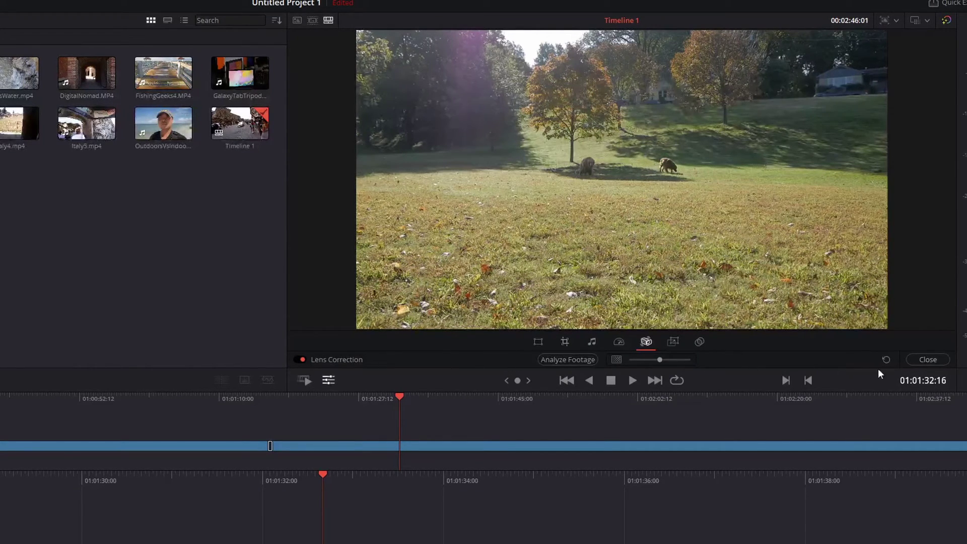
click(928, 360)
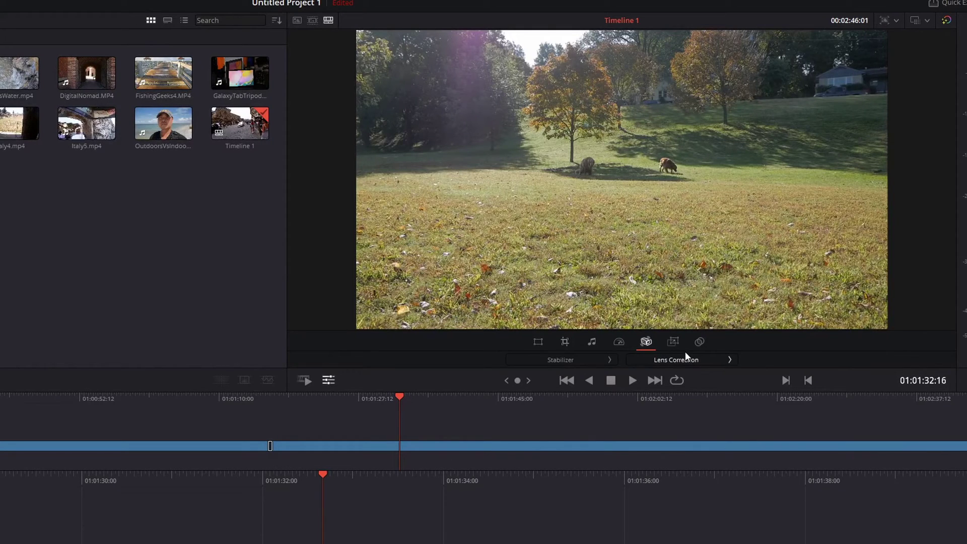
Enable Dynamic Zoom on the dogs clip, shrink the green frame around the dogs, enlarge the red frame, and preview the move.
click(677, 340)
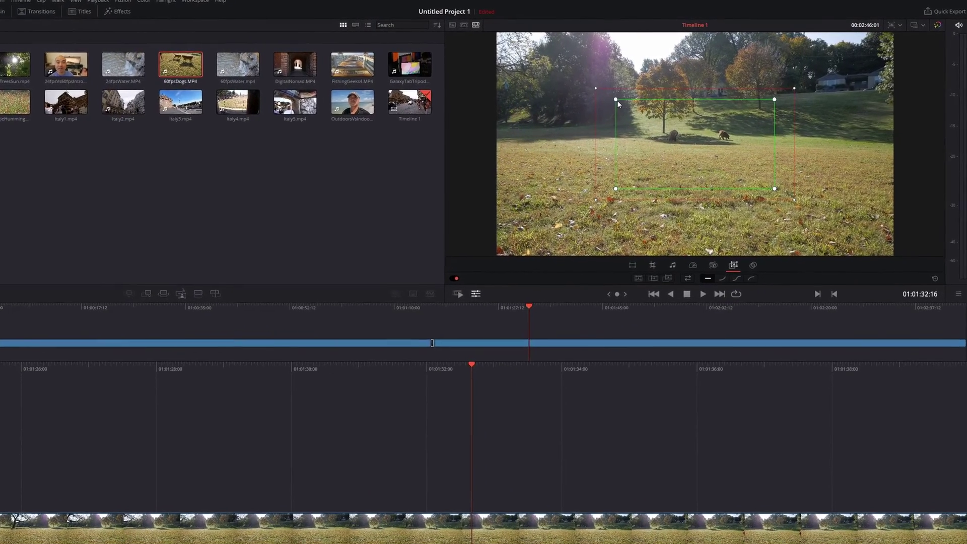
drag(641, 94, 673, 109)
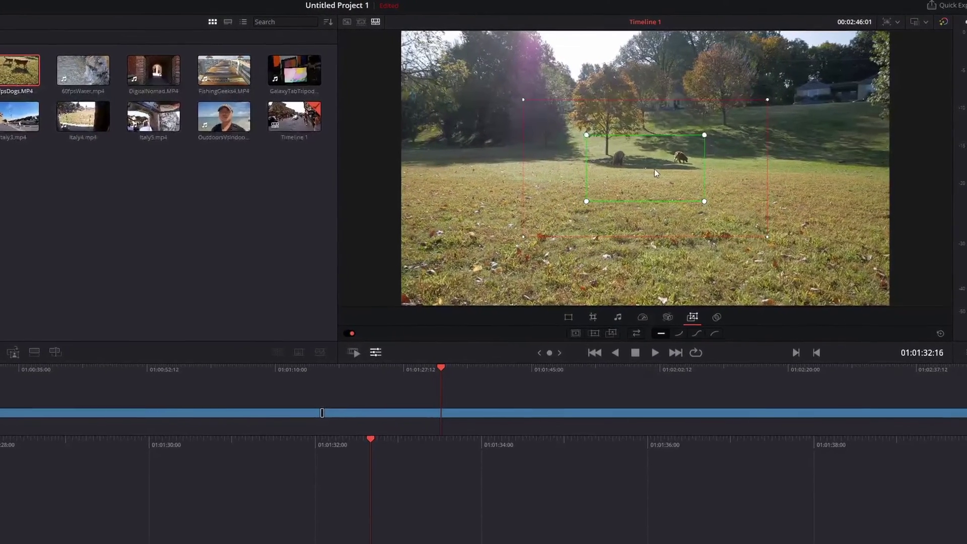
drag(754, 106, 802, 84)
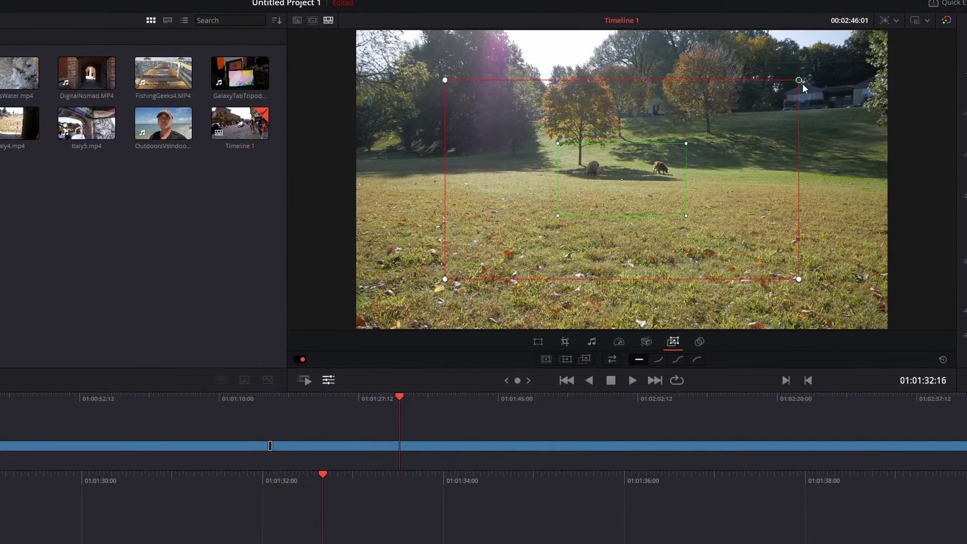
click(632, 380)
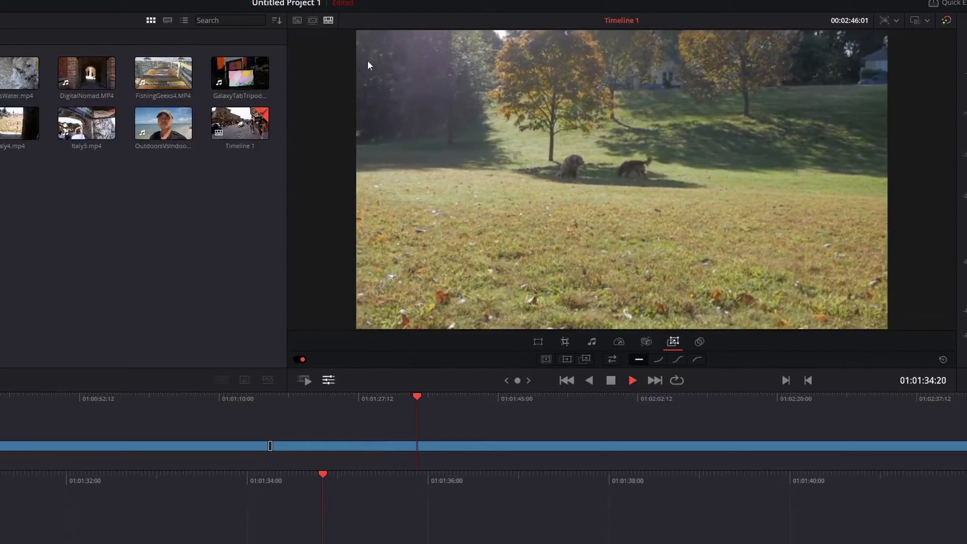
key(space)
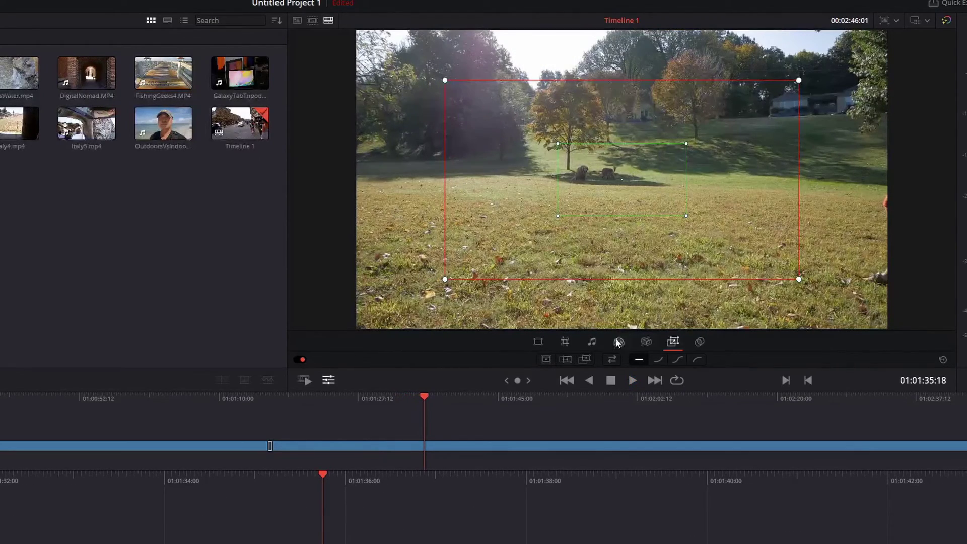
Try the Dynamic Zoom zoom and horizontal pan presets on the dogs clip with playback, and apply the diagonal preset.
click(548, 363)
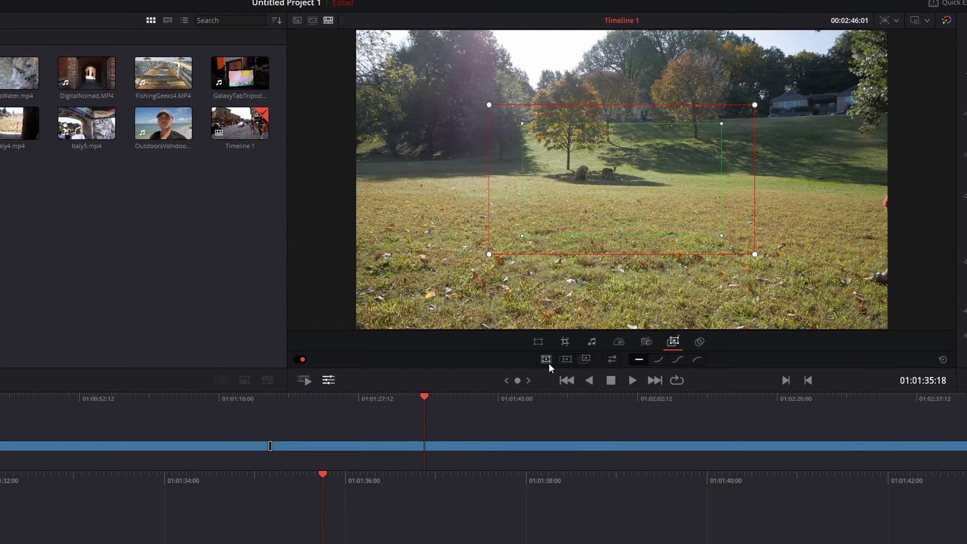
click(567, 362)
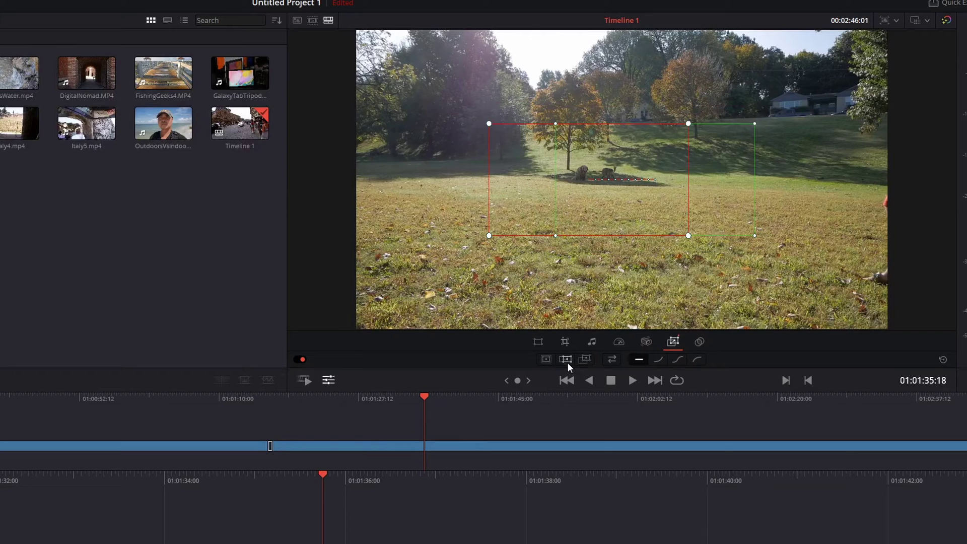
click(638, 382)
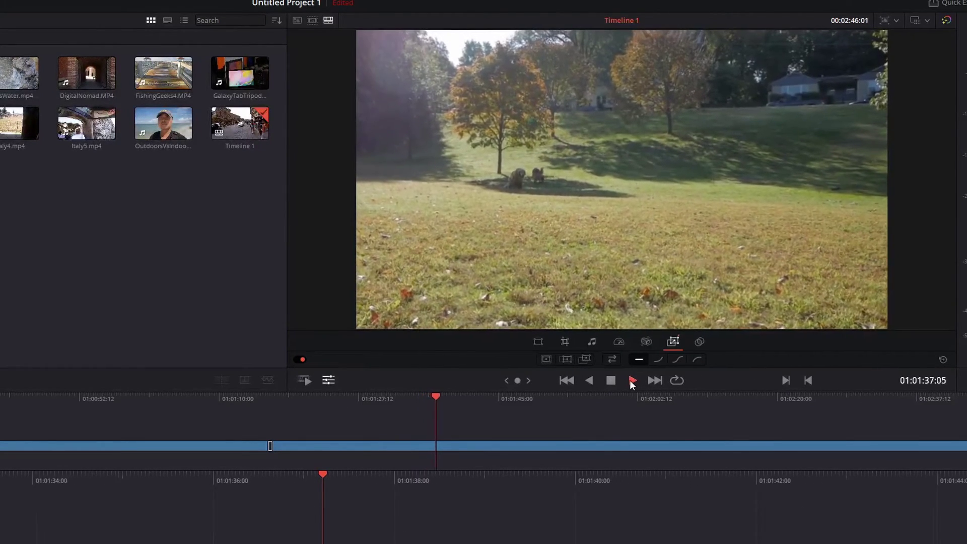
click(613, 381)
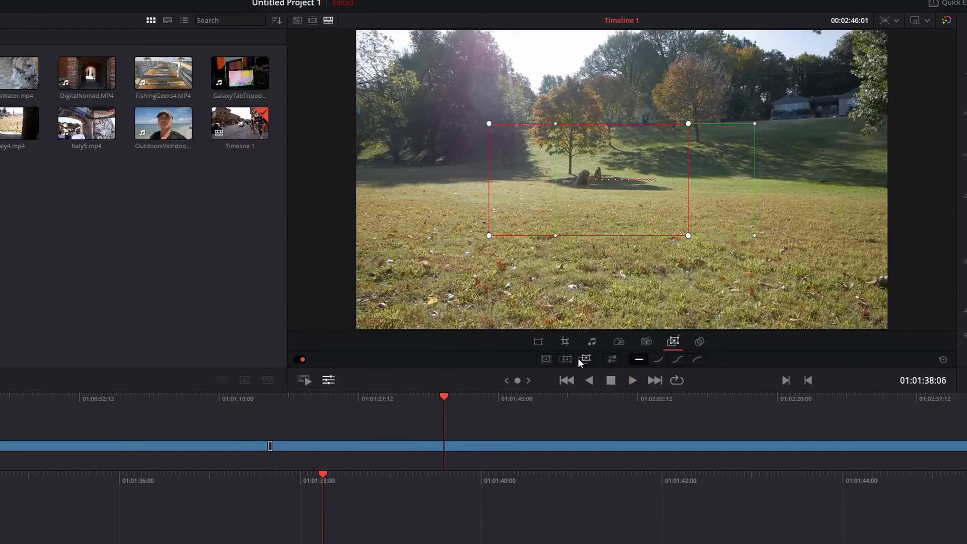
click(579, 358)
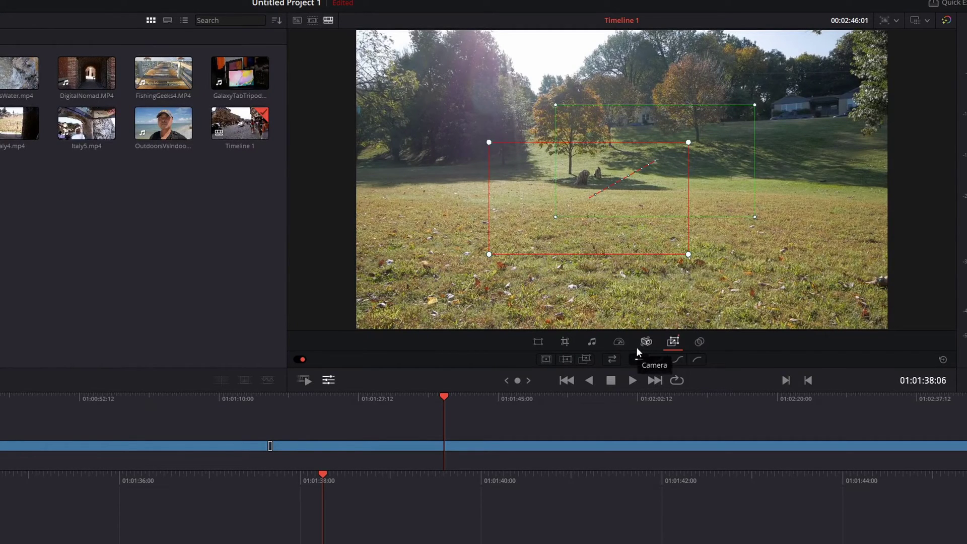
Try the Hard Mix composite mode on the dogs clip, return it to Normal, and close the viewer's clip tools.
click(697, 343)
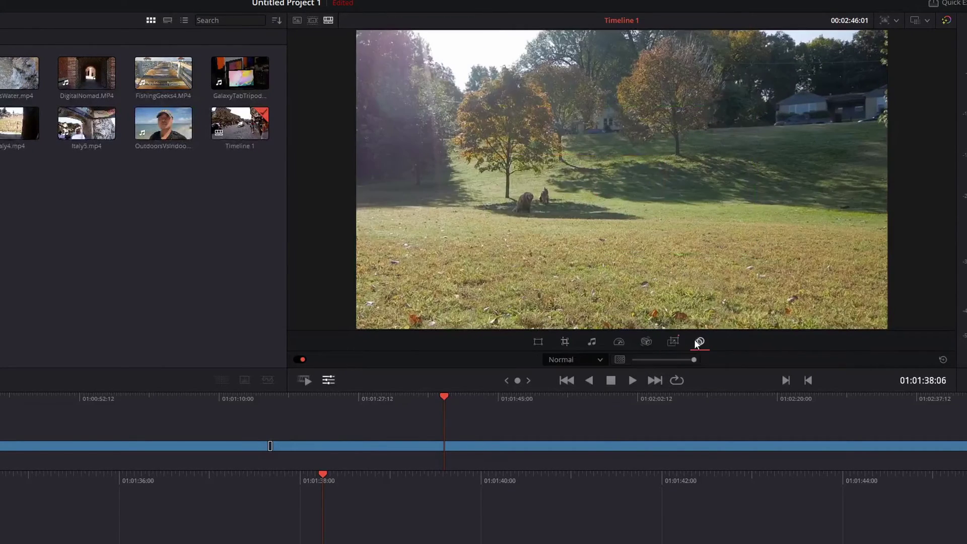
click(601, 358)
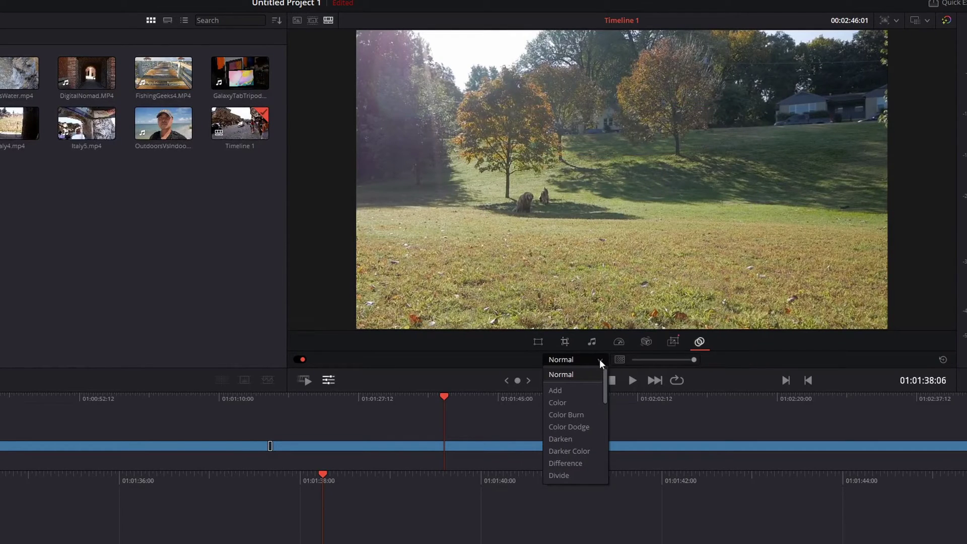
scroll(592, 413, down, 2)
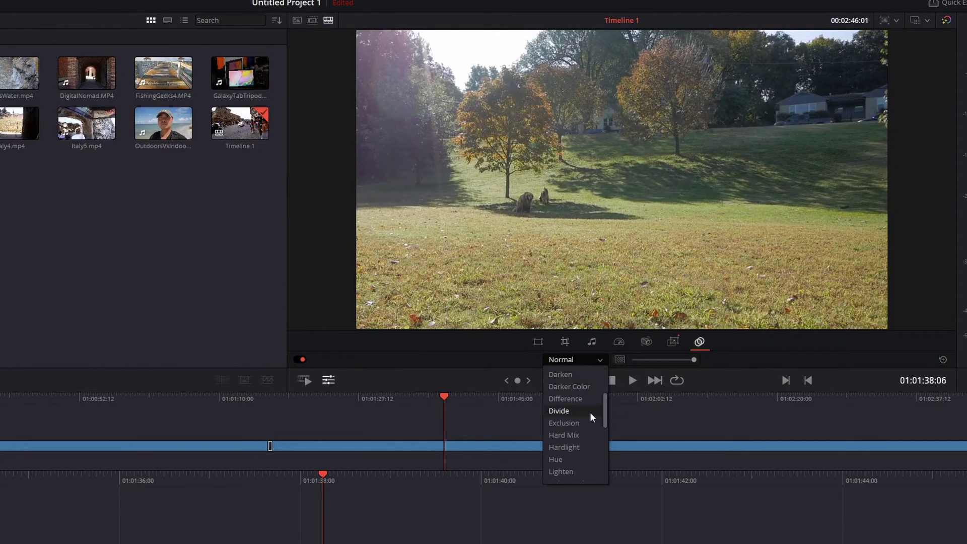
click(572, 472)
click(572, 363)
click(579, 435)
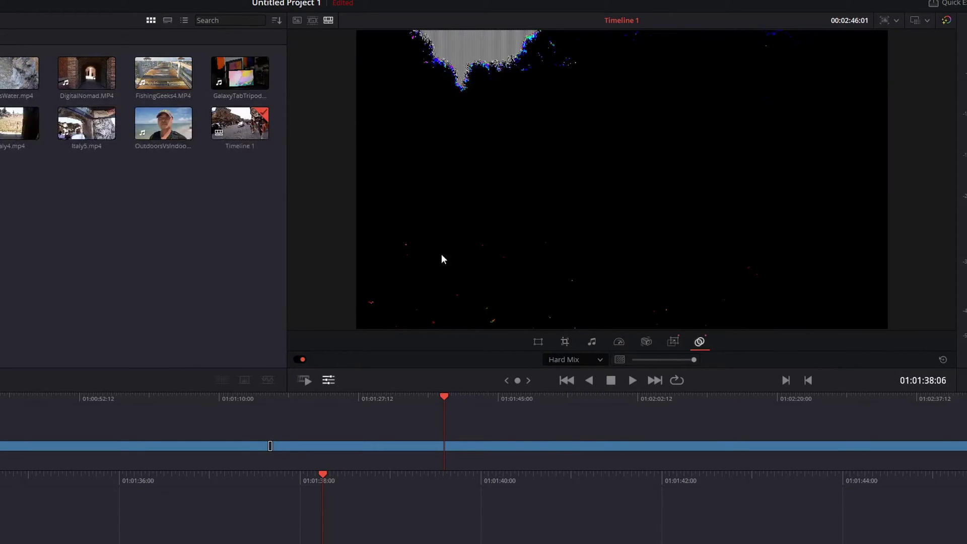
click(604, 360)
scroll(589, 405, up, 5)
click(567, 374)
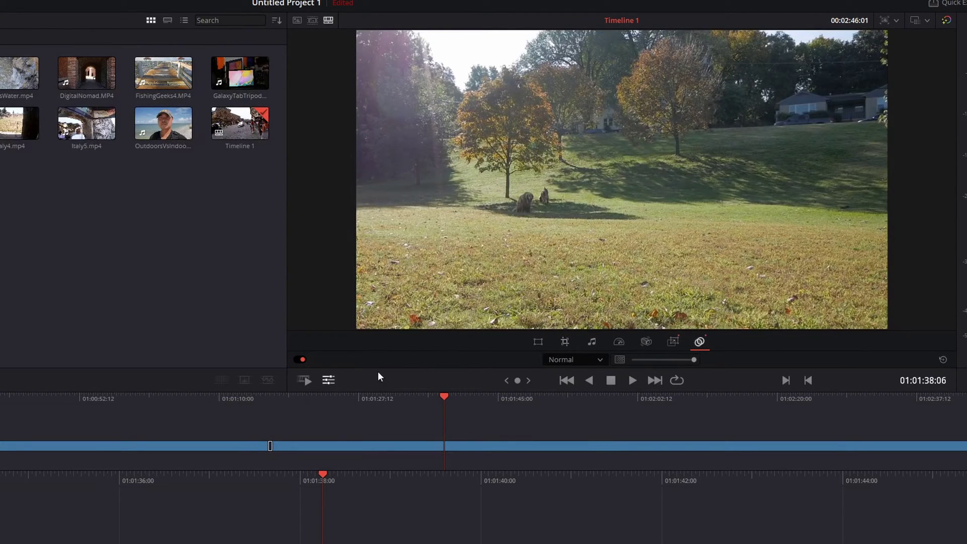
click(330, 379)
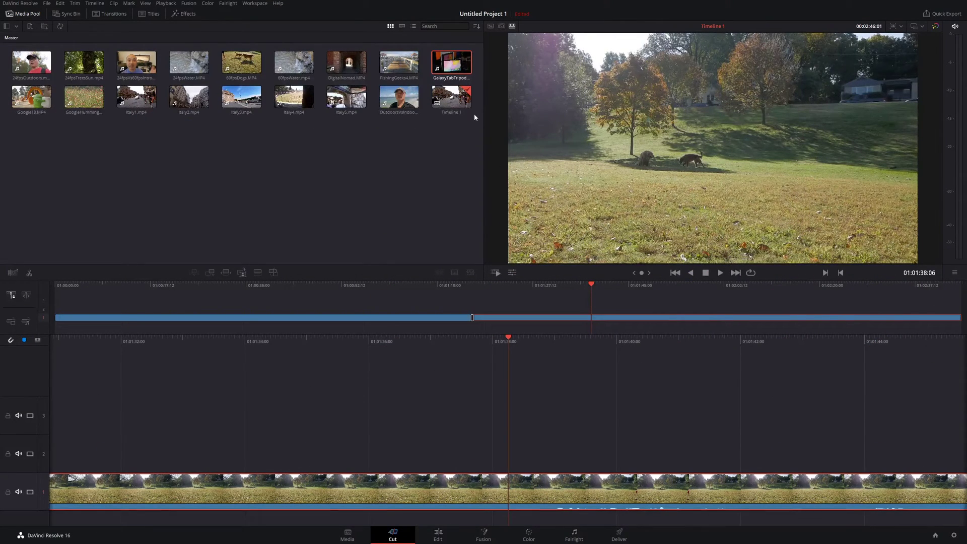
Open the GalaxyTabTripod1.MP4 clip in the source viewer and trim both ends to a duration of 00:00:16:20.
click(456, 62)
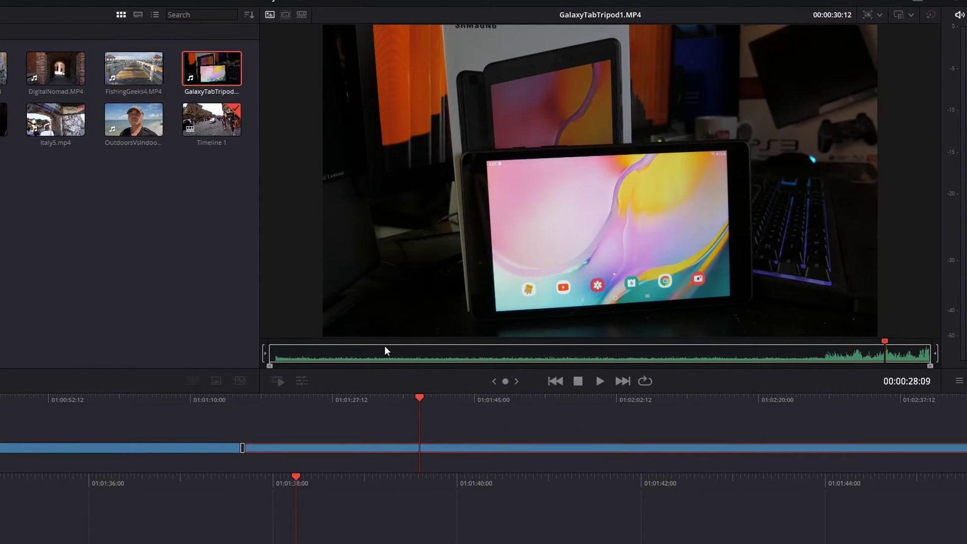
drag(270, 366, 376, 370)
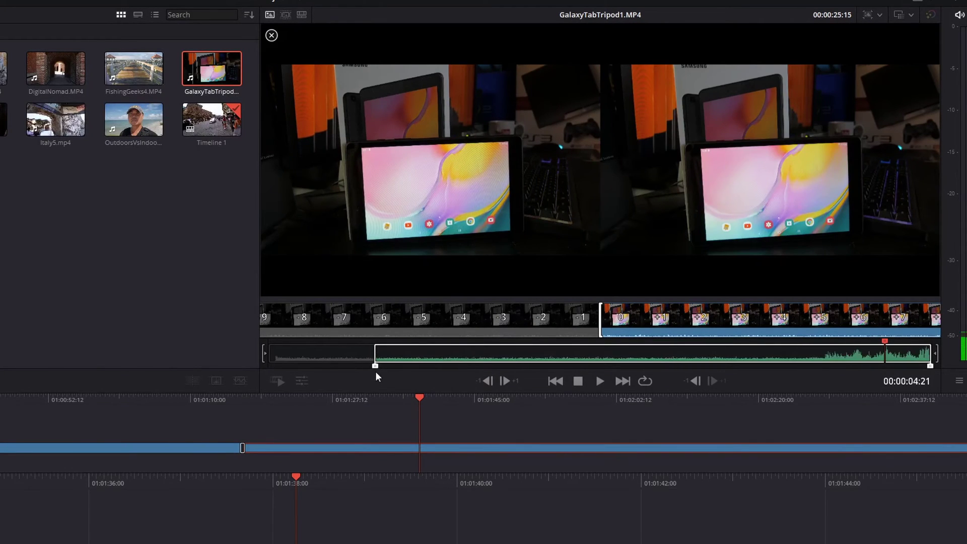
drag(930, 365, 719, 359)
Mark the tablet clip's in point at 00:00:07:14 and out point at 00:00:15:13, and extend both back to full length.
click(433, 341)
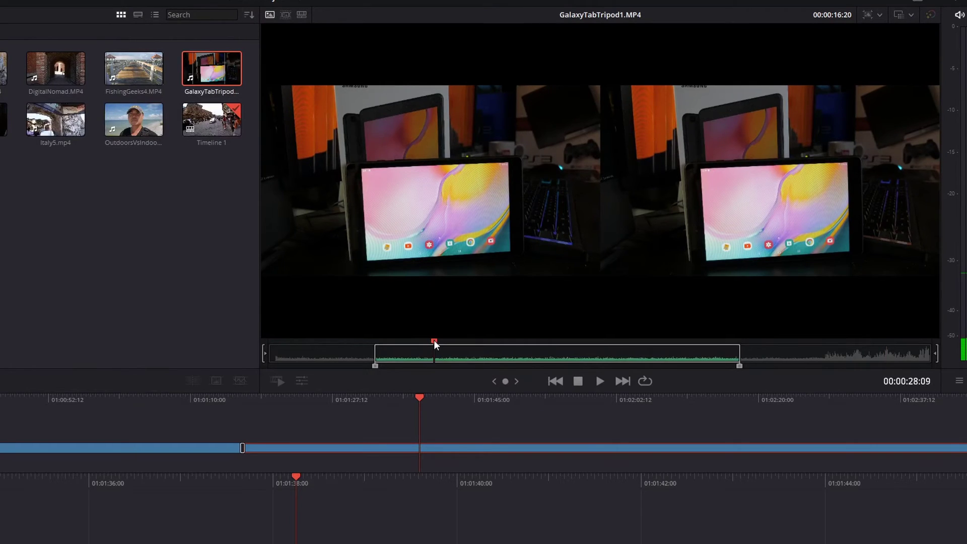
key(i)
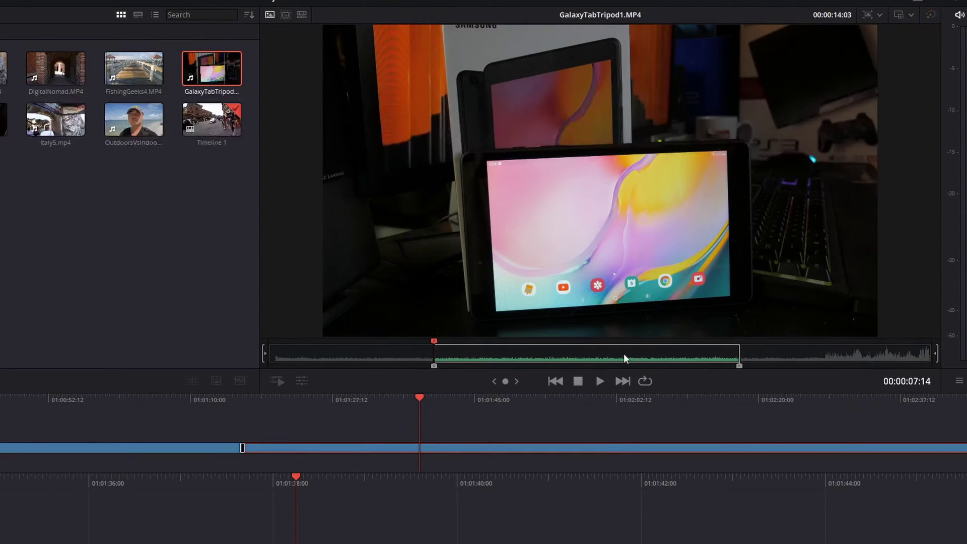
click(606, 342)
key(o)
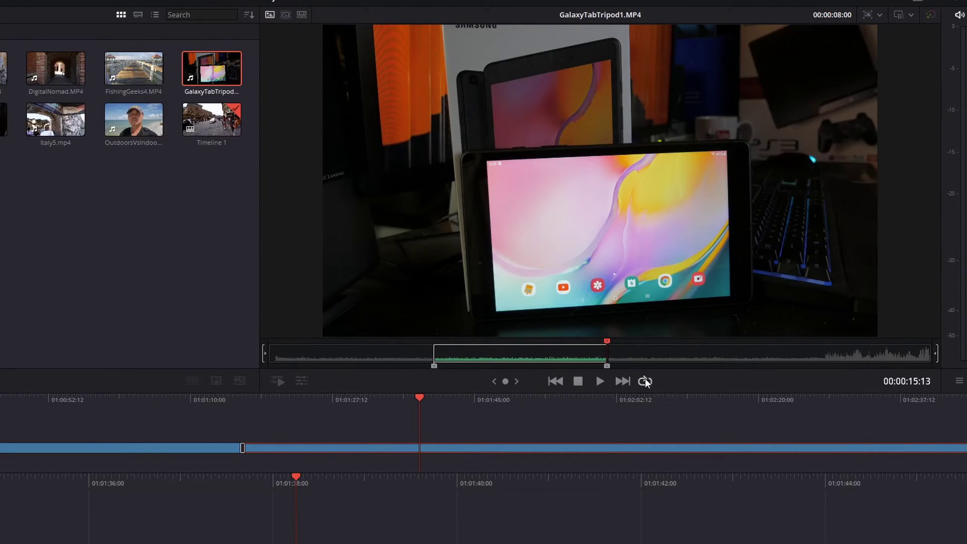
drag(434, 366, 270, 366)
drag(607, 366, 931, 367)
Trim both ends of the tablet clip to a duration of 00:00:23:14 using the in and out handles.
drag(263, 355, 324, 366)
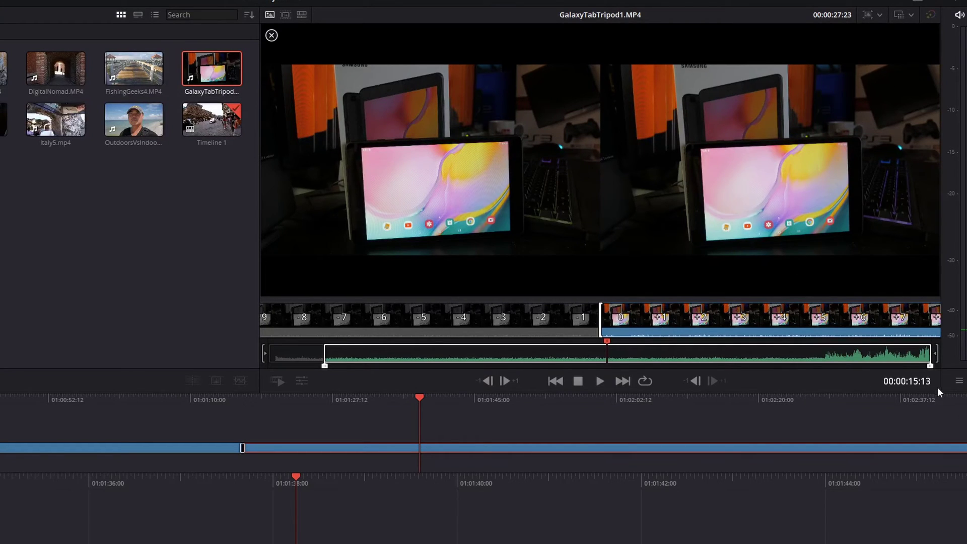
drag(931, 370, 835, 368)
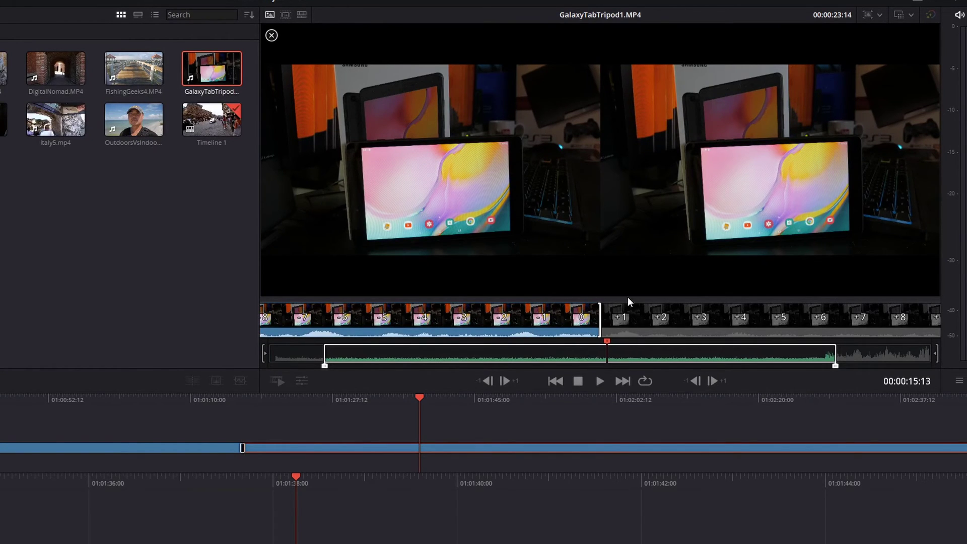
click(299, 355)
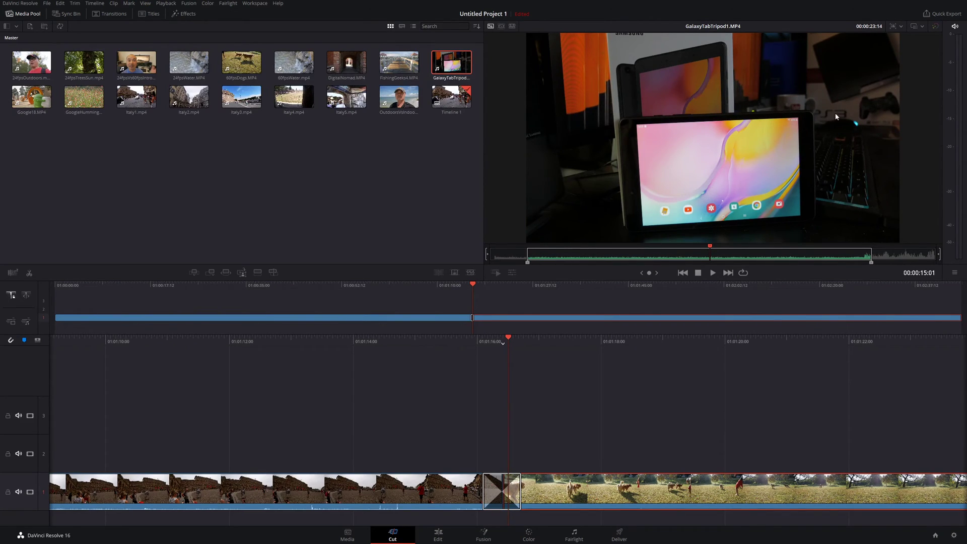
Examine the Quick Export options for H.264, YouTube and Vimeo, and close the dialog without exporting.
click(946, 14)
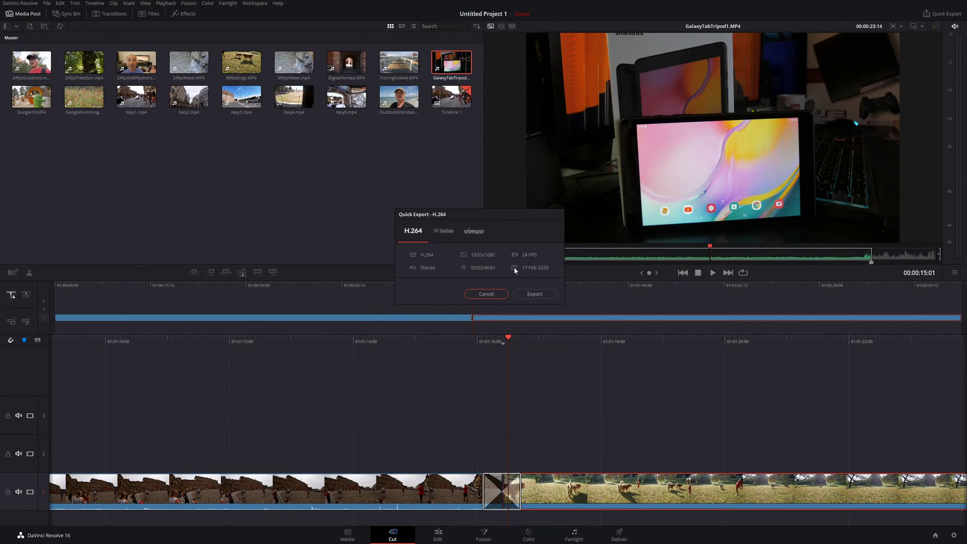
click(447, 232)
click(474, 231)
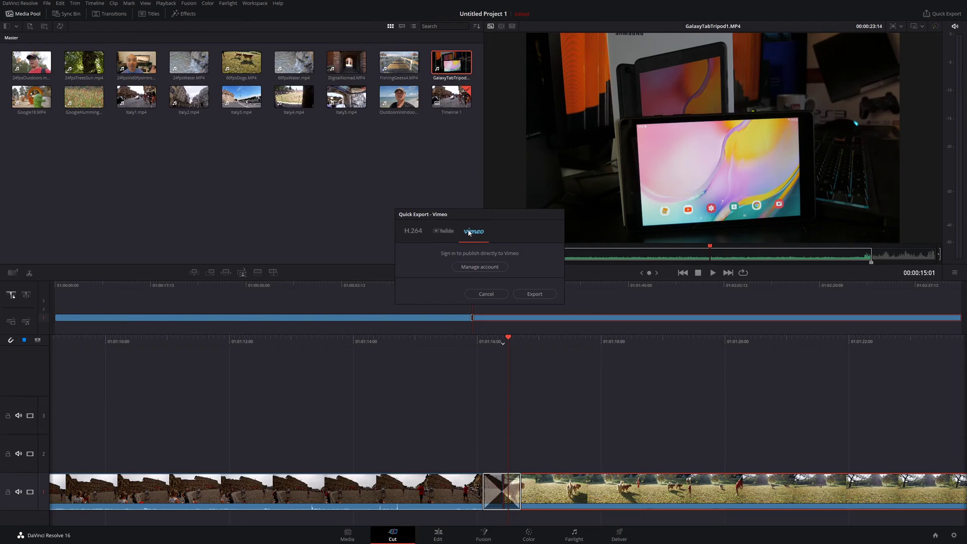
click(422, 231)
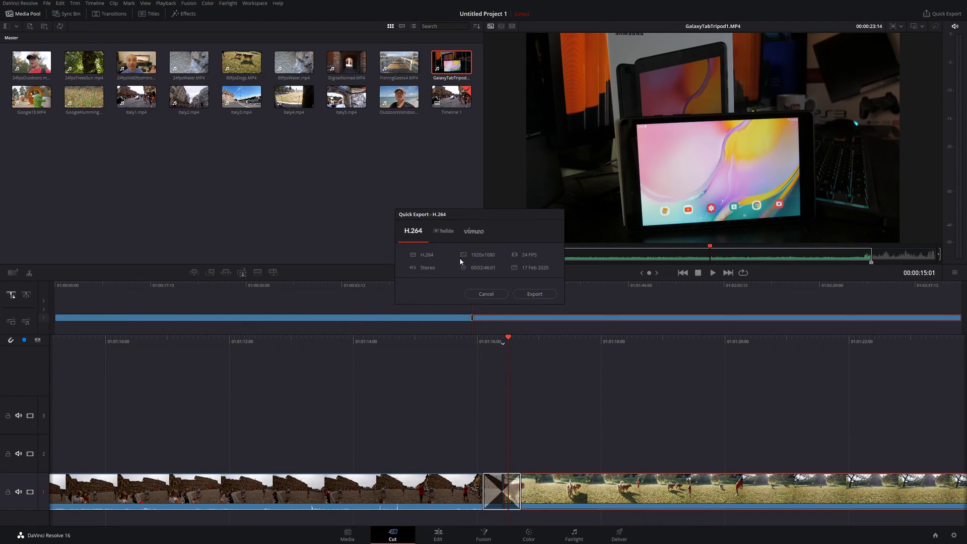
click(486, 294)
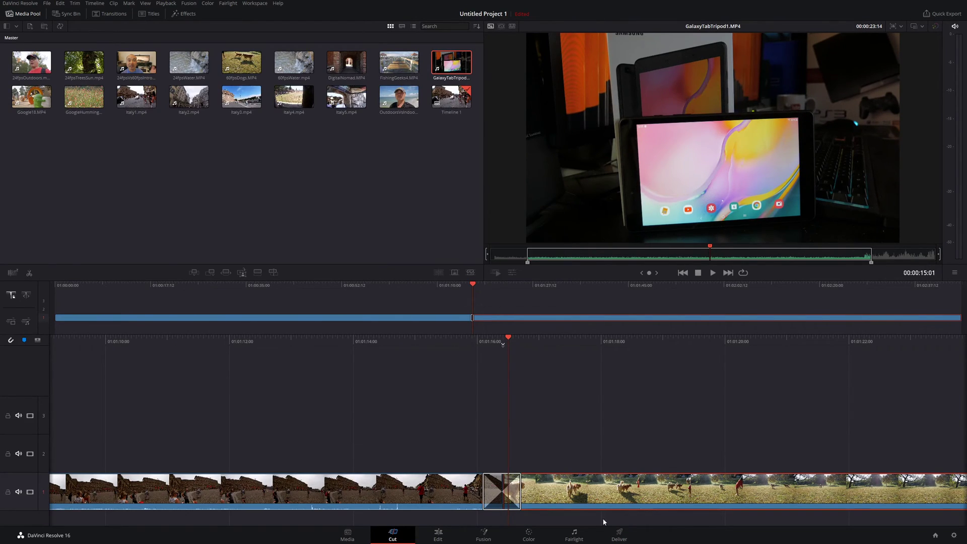
Examine the custom render settings on the Deliver page, view the Edit page, and return to the Cut page.
click(618, 538)
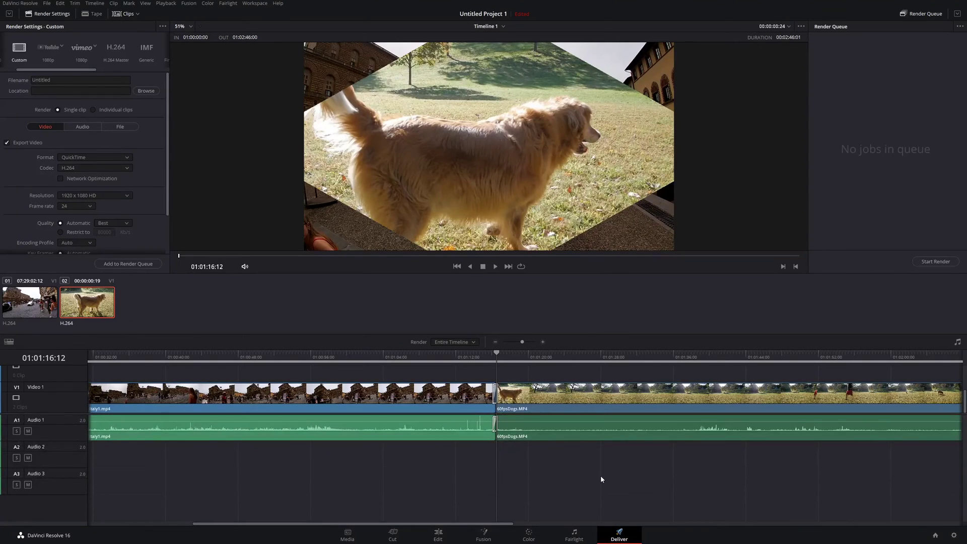
scroll(145, 177, down, 2)
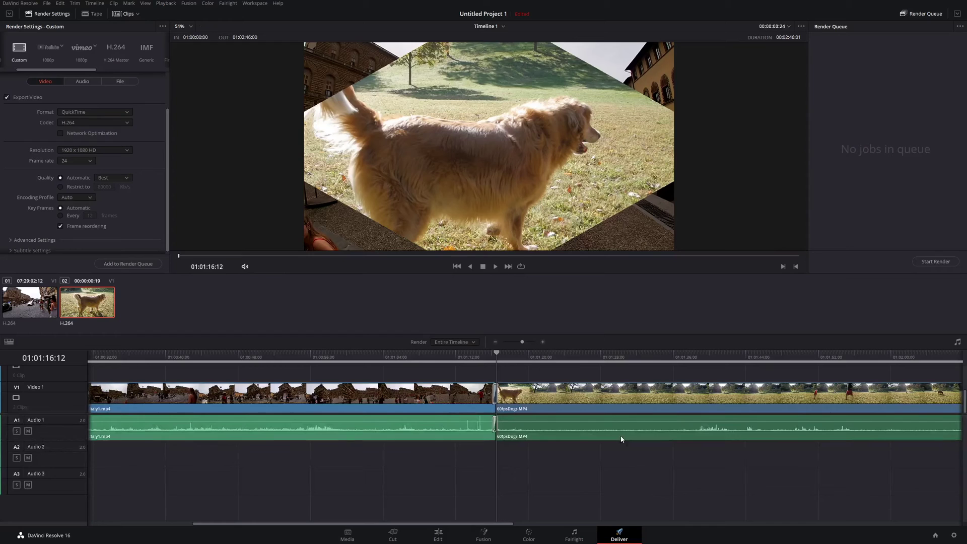
click(438, 536)
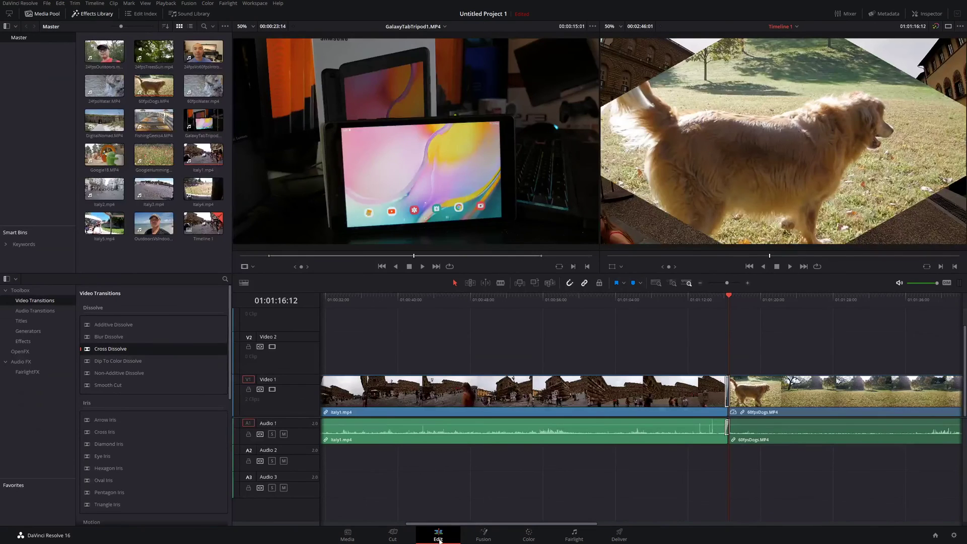
click(392, 535)
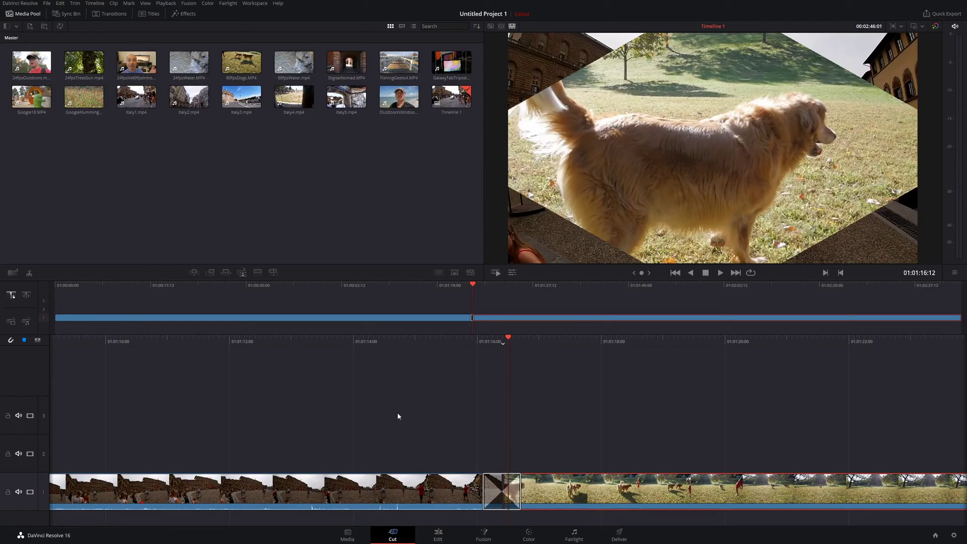